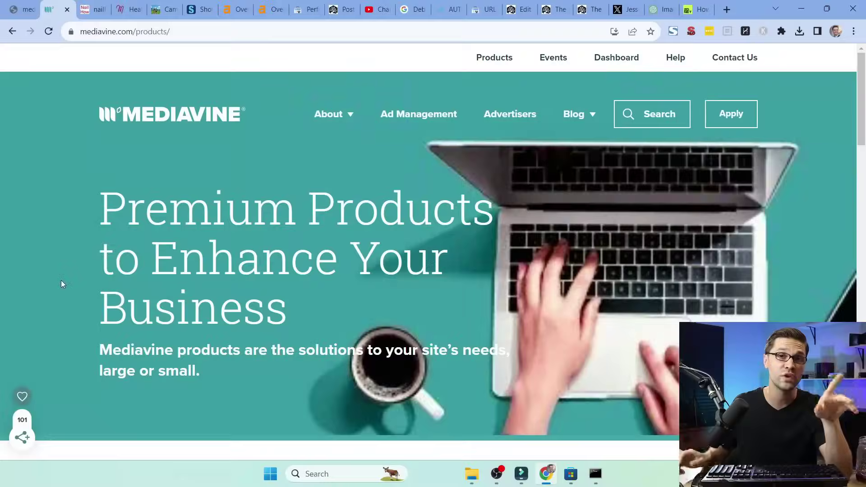
- Scroll through the Mediavine products page to browse its content
{"action": "scroll", "coordinate": [62, 283], "scroll_direction": "down", "scroll_amount": 15}
{"action": "scroll", "coordinate": [63, 284], "scroll_direction": "up", "scroll_amount": 15}
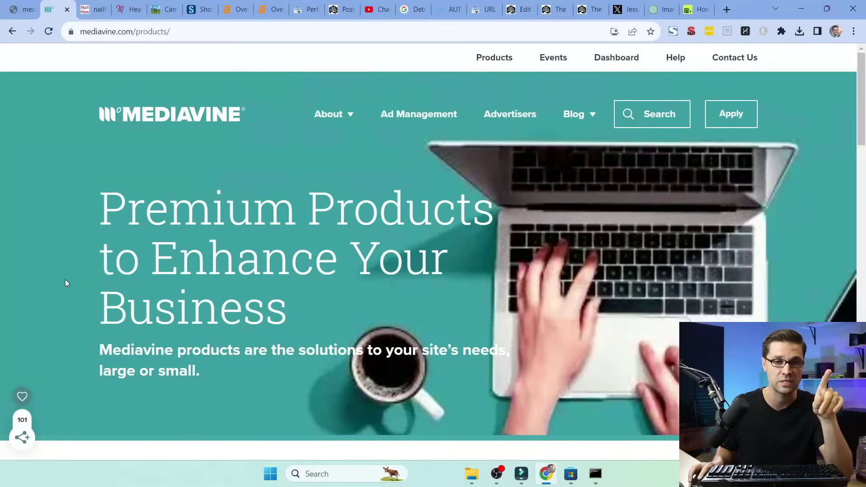
{"action": "scroll", "coordinate": [65, 279], "scroll_direction": "down", "scroll_amount": 5}
{"action": "scroll", "coordinate": [65, 283], "scroll_direction": "down", "scroll_amount": 10}
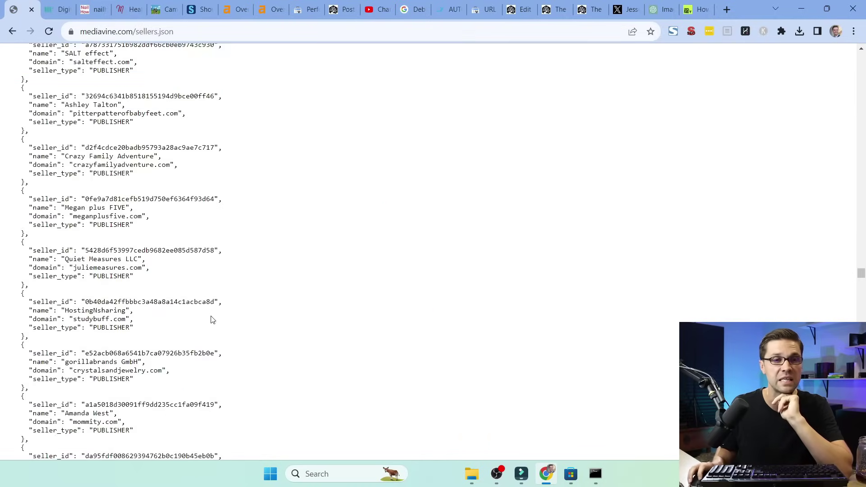
- Browse the Mediavine sellers.json publisher list and highlight one publisher's domain
{"action": "scroll", "coordinate": [212, 320], "scroll_direction": "down", "scroll_amount": 15}
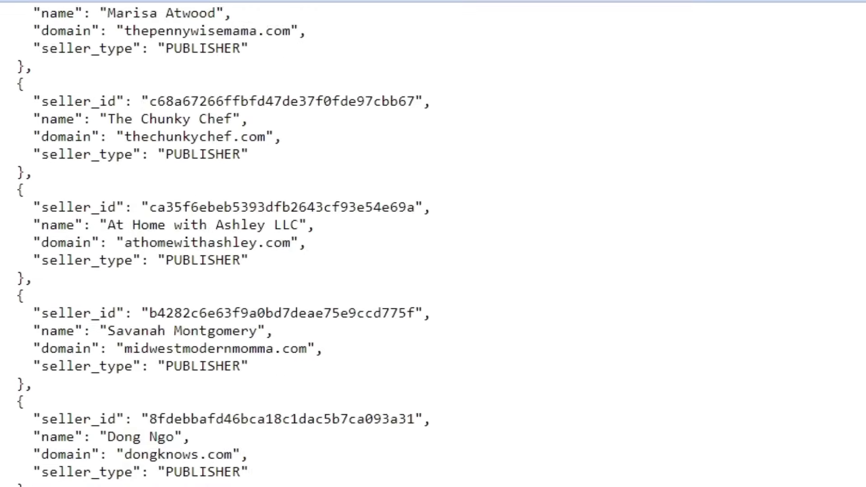
{"action": "scroll", "coordinate": [217, 244], "scroll_direction": "down", "scroll_amount": 10}
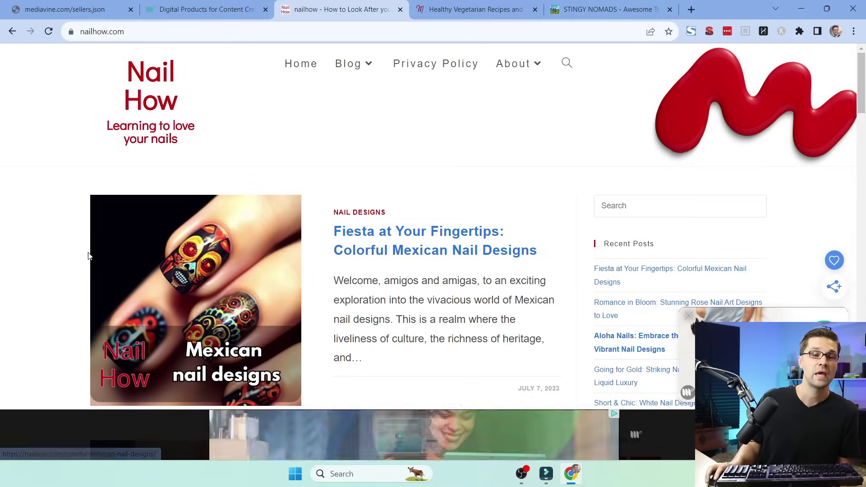
{"action": "scroll", "coordinate": [88, 245], "scroll_direction": "down", "scroll_amount": 15}
{"action": "scroll", "coordinate": [88, 249], "scroll_direction": "down", "scroll_amount": 7}
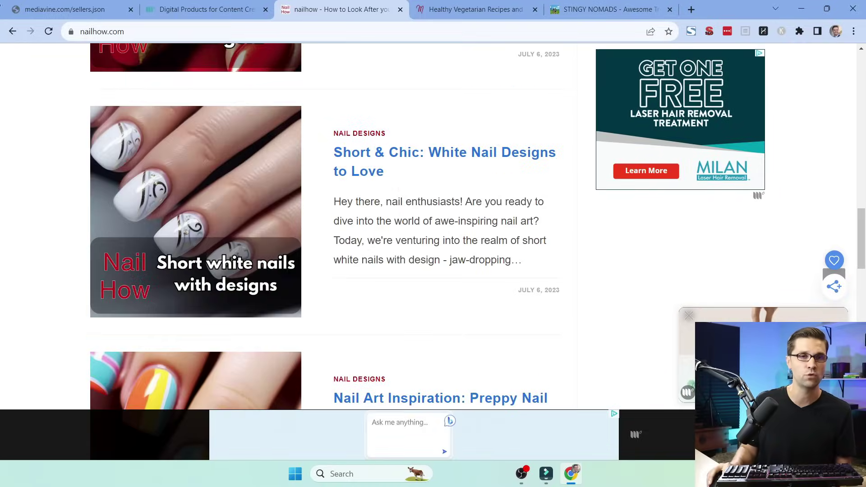
{"action": "left_click", "coordinate": [52, 6]}
{"action": "scroll", "coordinate": [133, 269], "scroll_direction": "down", "scroll_amount": 3}
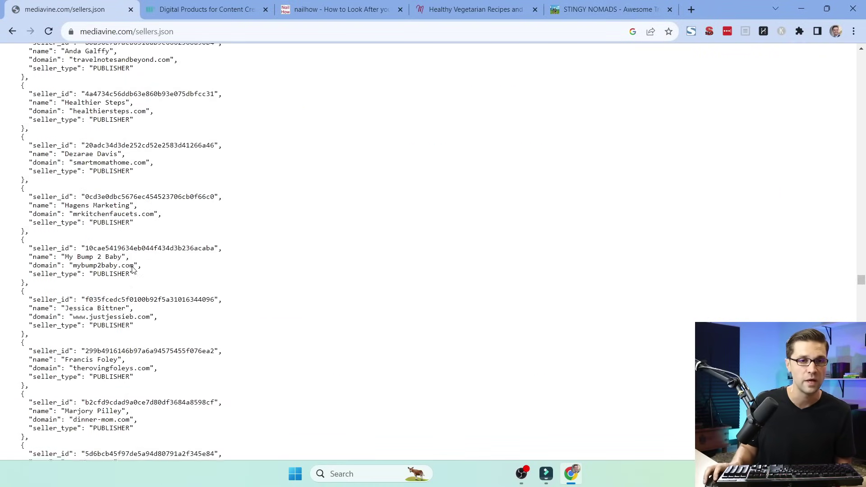
{"action": "left_click_drag", "start_coordinate": [76, 264], "coordinate": [128, 266]}
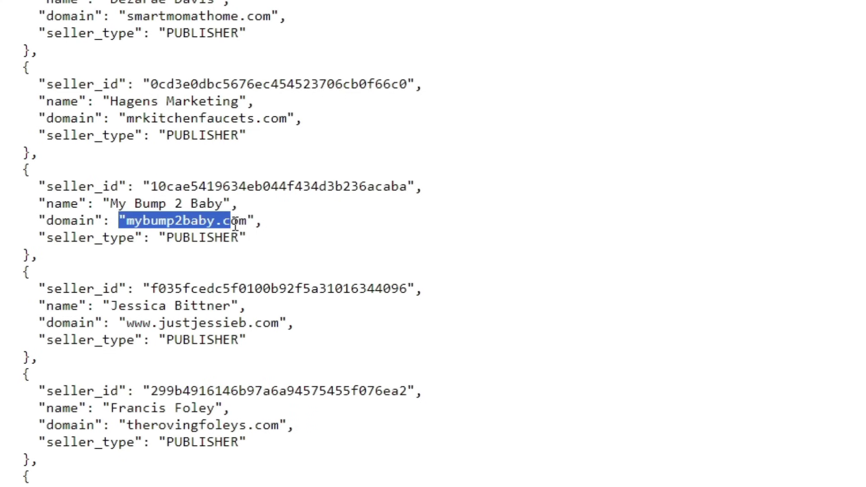
- Skim the nailhow.com, Masala Chilli and Stingy Nomads publisher sites in turn
{"action": "left_click", "coordinate": [341, 9]}
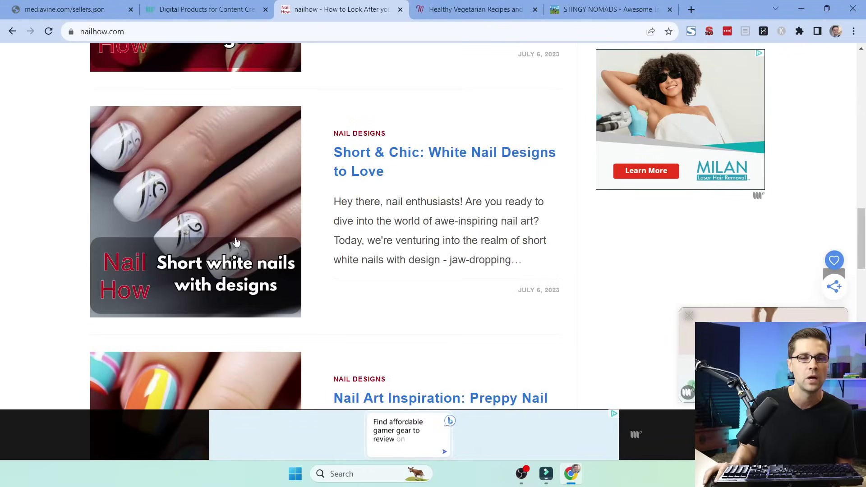
{"action": "scroll", "coordinate": [188, 286], "scroll_direction": "down", "scroll_amount": 12}
{"action": "left_click", "coordinate": [473, 4]}
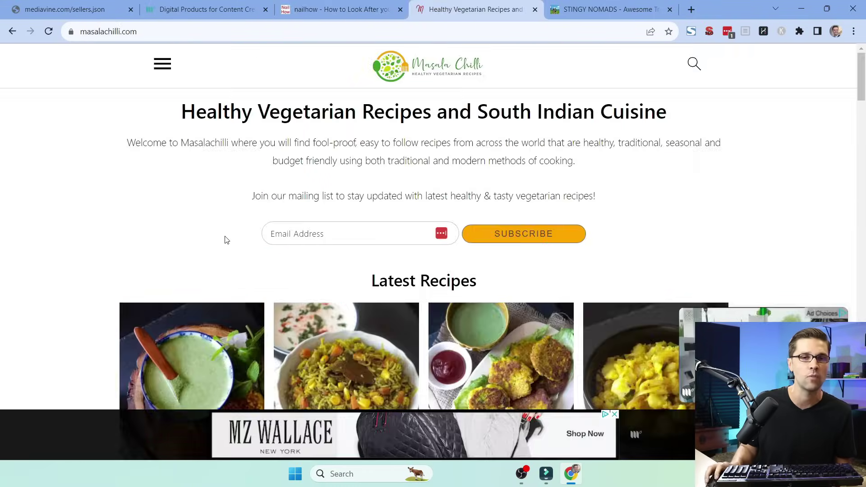
{"action": "scroll", "coordinate": [170, 245], "scroll_direction": "down", "scroll_amount": 10}
{"action": "scroll", "coordinate": [119, 276], "scroll_direction": "down", "scroll_amount": 10}
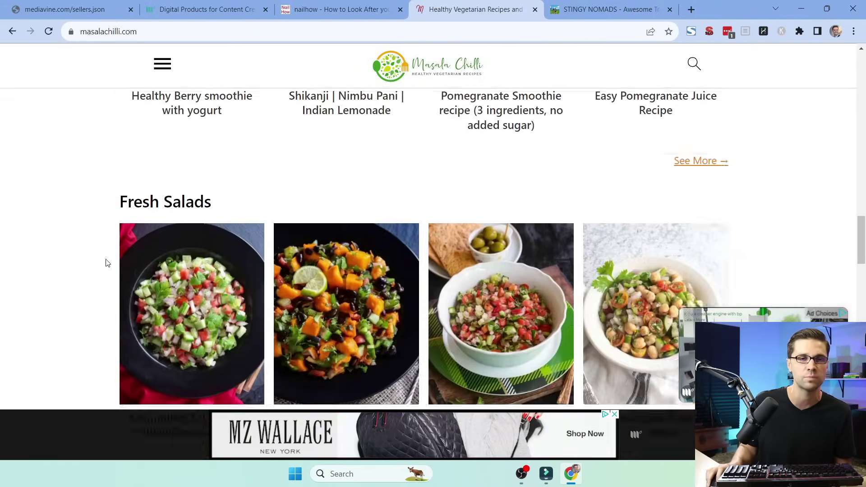
{"action": "key", "text": "ctrl+Tab"}
{"action": "scroll", "coordinate": [91, 246], "scroll_direction": "up", "scroll_amount": 6}
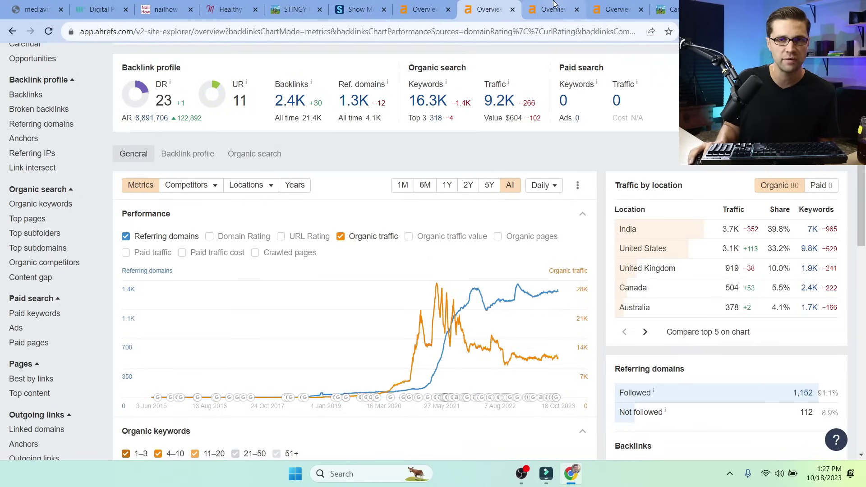
- Compare Ahrefs overviews' traffic charts, landing on nailhow.com (DR 47, 21.2K backlinks, 61.3K traffic)
{"action": "left_click", "coordinate": [554, 5]}
{"action": "key", "text": "ctrl+Tab"}
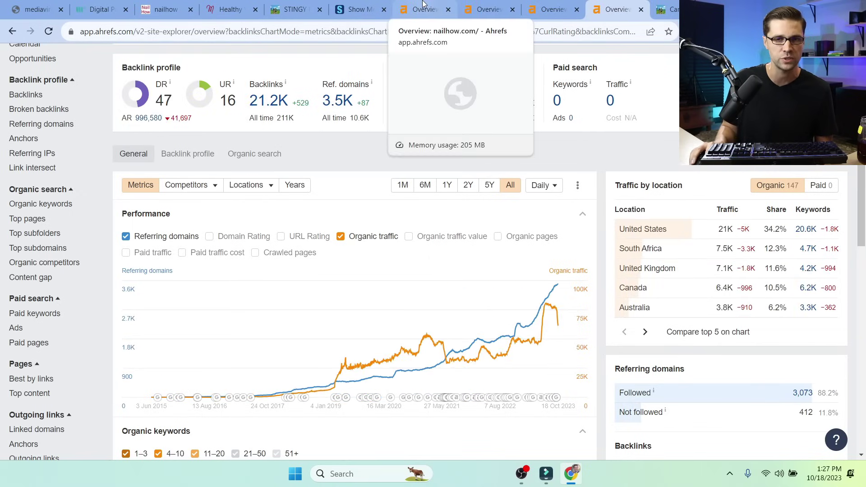
{"action": "left_click", "coordinate": [424, 3]}
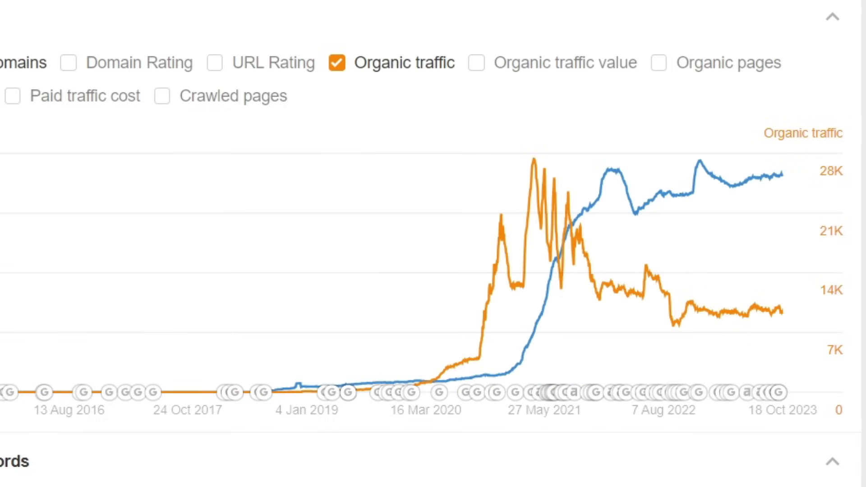
{"action": "key", "text": "ctrl+Tab"}
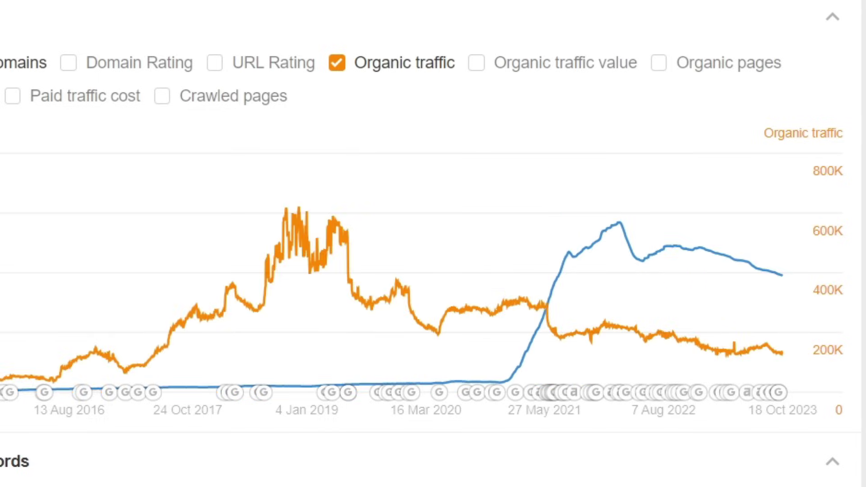
{"action": "key", "text": "ctrl+Tab"}
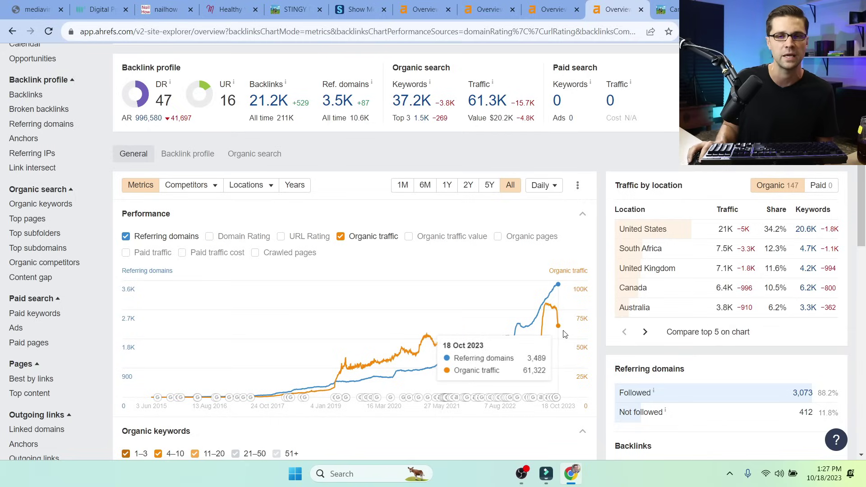
- Skim the nailhow.com blog and the Masala Chilli recipe site
{"action": "left_click", "coordinate": [153, 8]}
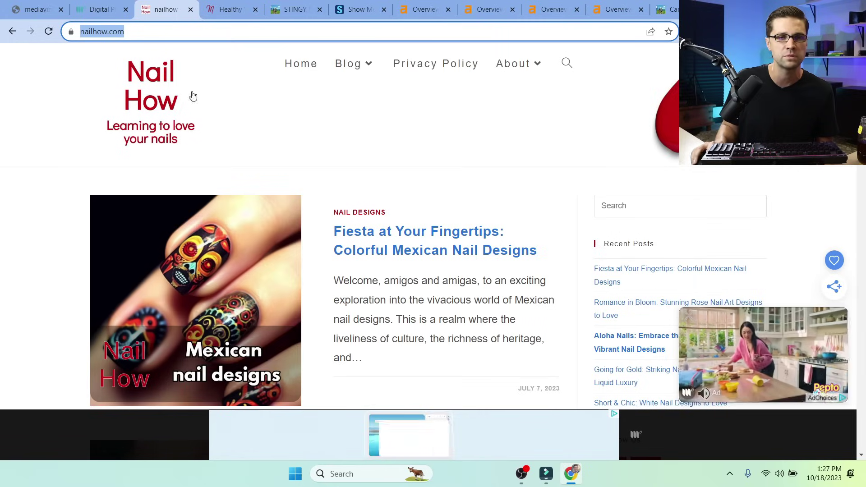
{"action": "scroll", "coordinate": [194, 234], "scroll_direction": "down", "scroll_amount": 15}
{"action": "scroll", "coordinate": [212, 254], "scroll_direction": "up", "scroll_amount": 15}
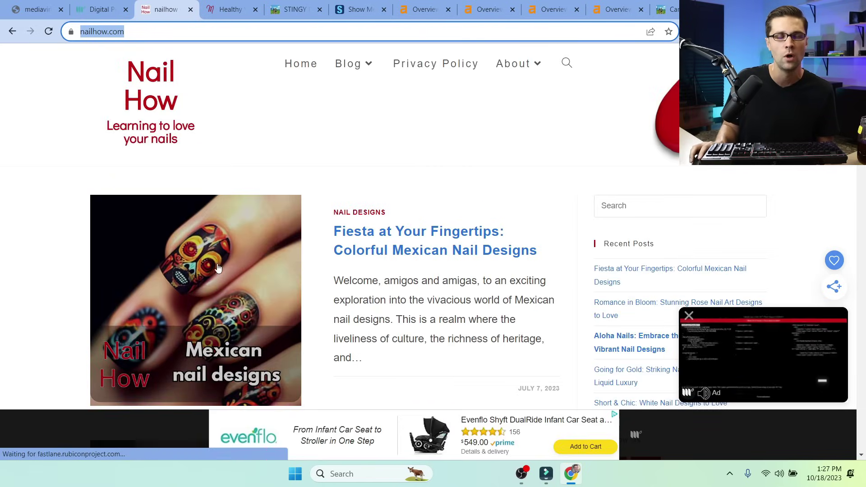
{"action": "scroll", "coordinate": [216, 251], "scroll_direction": "down", "scroll_amount": 20}
{"action": "scroll", "coordinate": [217, 239], "scroll_direction": "up", "scroll_amount": 18}
{"action": "scroll", "coordinate": [217, 235], "scroll_direction": "up", "scroll_amount": 5}
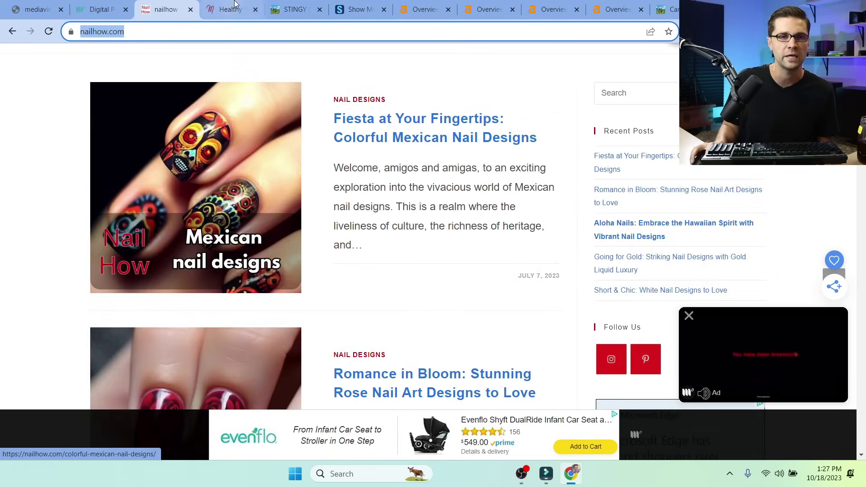
{"action": "key", "text": "ctrl+Tab"}
{"action": "scroll", "coordinate": [243, 263], "scroll_direction": "down", "scroll_amount": 12}
{"action": "scroll", "coordinate": [198, 275], "scroll_direction": "up", "scroll_amount": 5}
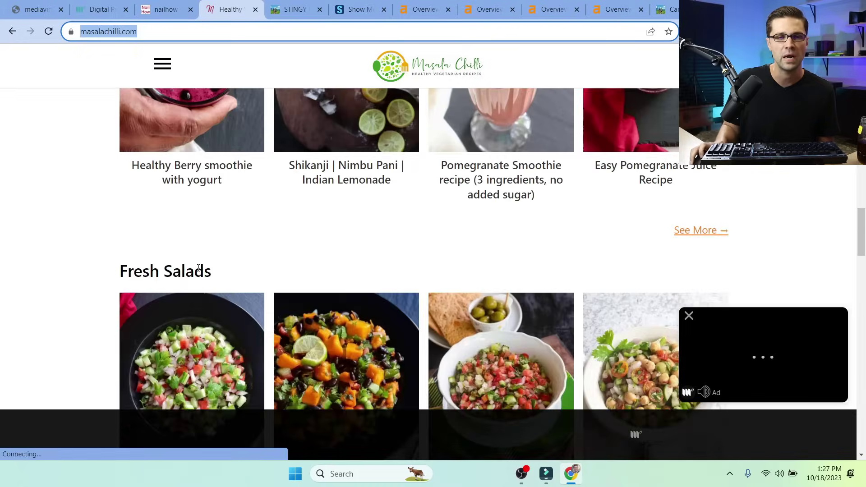
{"action": "scroll", "coordinate": [199, 275], "scroll_direction": "down", "scroll_amount": 5}
- Open Stingy Nomads' Camping in El Chaltén post, then view the Show Me The Yummy homepage
{"action": "left_click", "coordinate": [293, 9]}
{"action": "scroll", "coordinate": [50, 291], "scroll_direction": "down", "scroll_amount": 15}
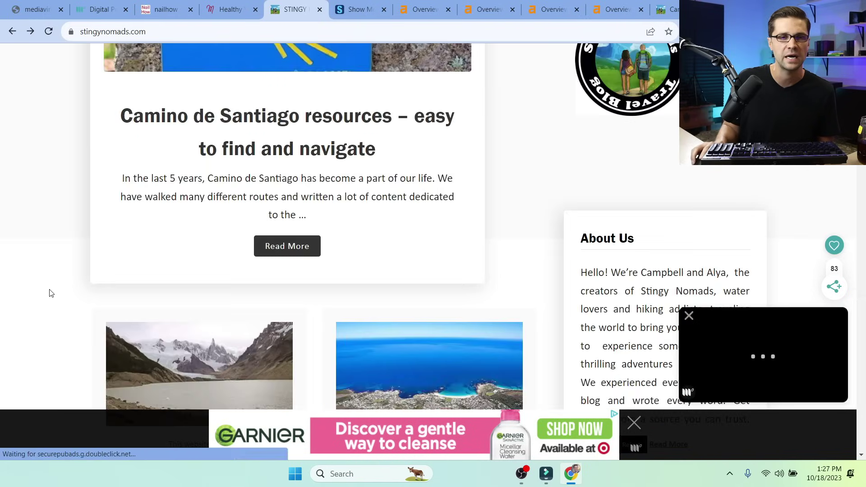
{"action": "scroll", "coordinate": [57, 281], "scroll_direction": "down", "scroll_amount": 10}
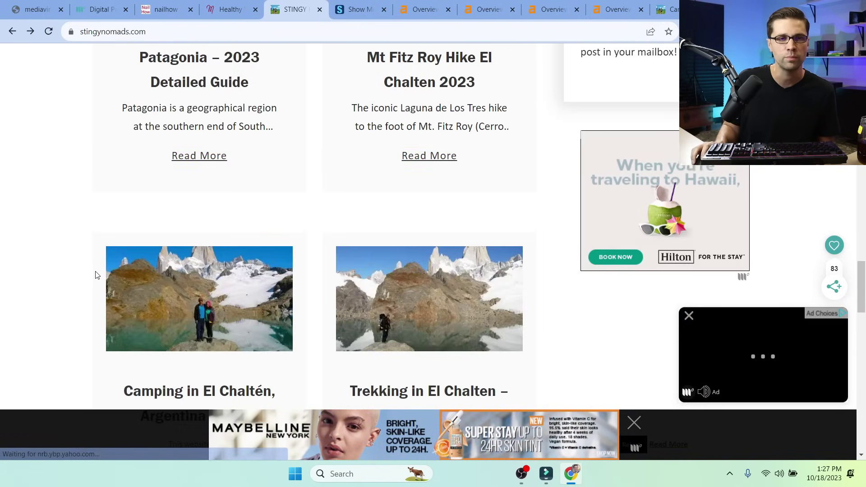
{"action": "left_click", "coordinate": [200, 201]}
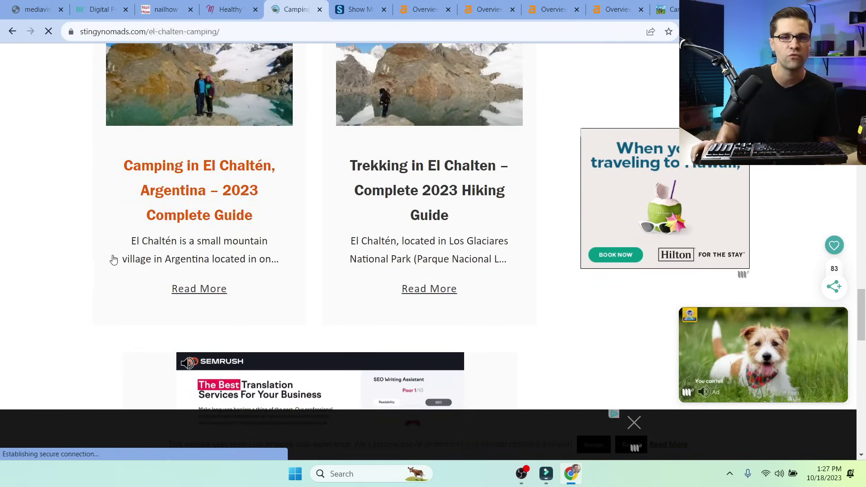
{"action": "scroll", "coordinate": [97, 297], "scroll_direction": "down", "scroll_amount": 10}
{"action": "scroll", "coordinate": [477, 66], "scroll_direction": "up", "scroll_amount": 7}
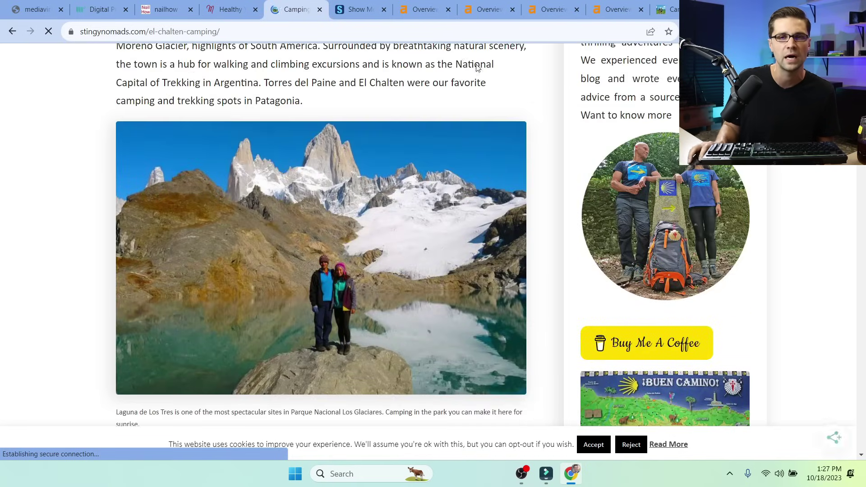
{"action": "left_click", "coordinate": [341, 4]}
{"action": "scroll", "coordinate": [157, 116], "scroll_direction": "down", "scroll_amount": 5}
{"action": "scroll", "coordinate": [157, 116], "scroll_direction": "up", "scroll_amount": 5}
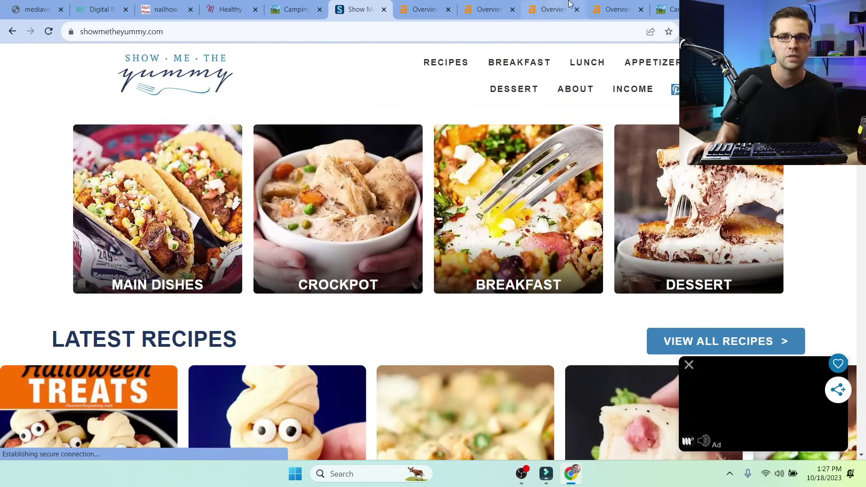
- View the Ahrefs overview with DR 67, 87.1K backlinks and 137K organic traffic
{"action": "left_click", "coordinate": [607, 10]}
{"action": "left_click", "coordinate": [531, 11]}
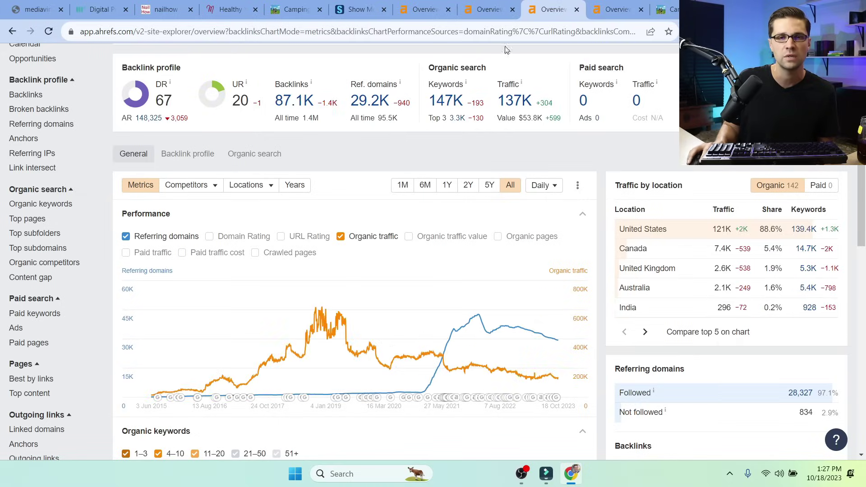
{"action": "scroll", "coordinate": [368, 245], "scroll_direction": "up", "scroll_amount": 3}
{"action": "scroll", "coordinate": [356, 180], "scroll_direction": "down", "scroll_amount": 4}
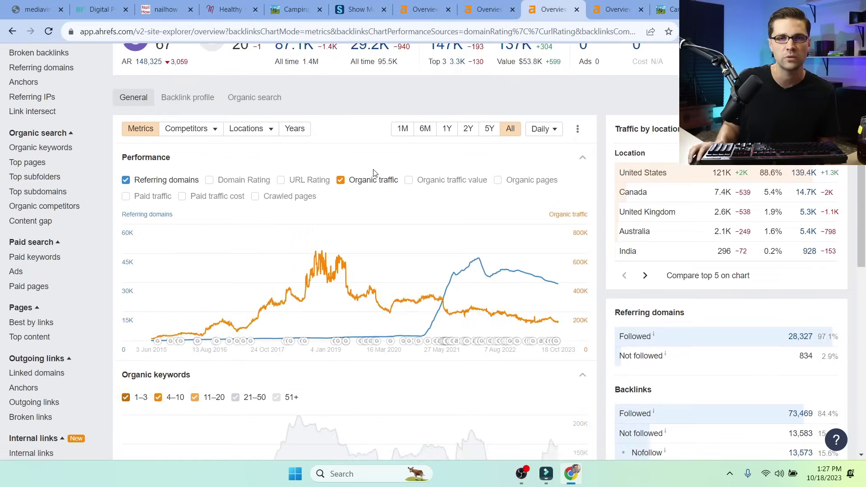
{"action": "scroll", "coordinate": [493, 132], "scroll_direction": "up", "scroll_amount": 1}
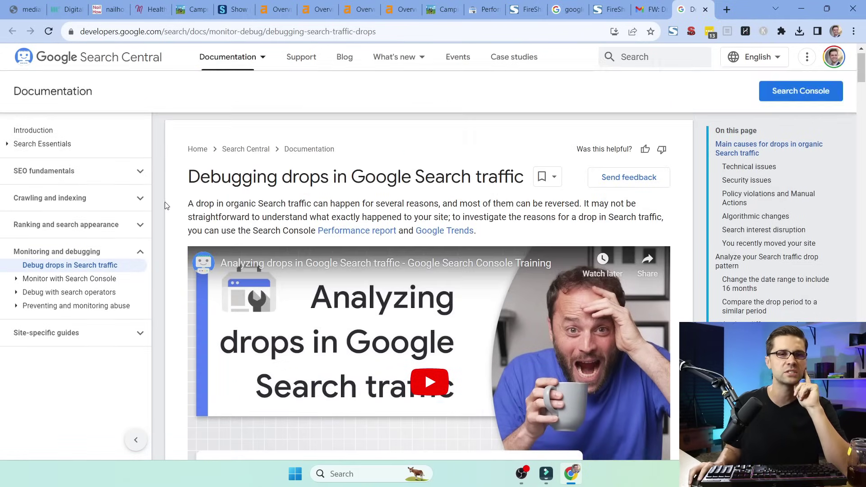
{"action": "scroll", "coordinate": [166, 206], "scroll_direction": "down", "scroll_amount": 1}
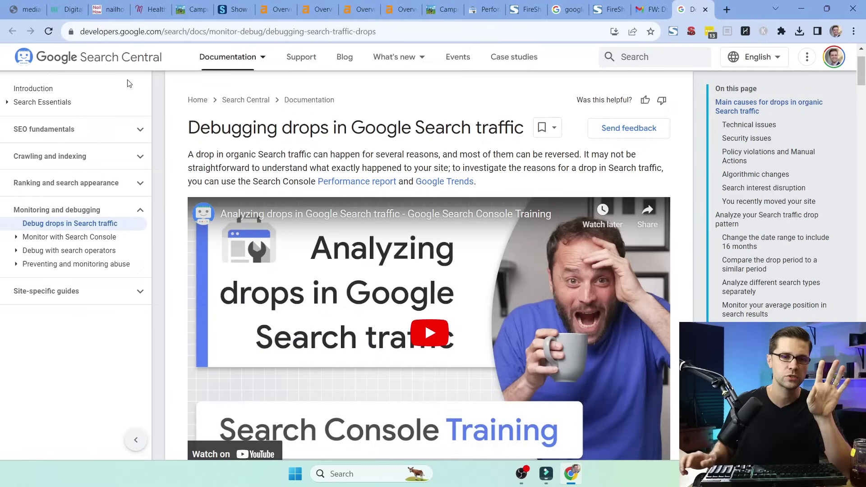
- Read Google's 'Debug drops in Search traffic' guide down to the traffic-pattern sketches
{"action": "left_click", "coordinate": [413, 131]}
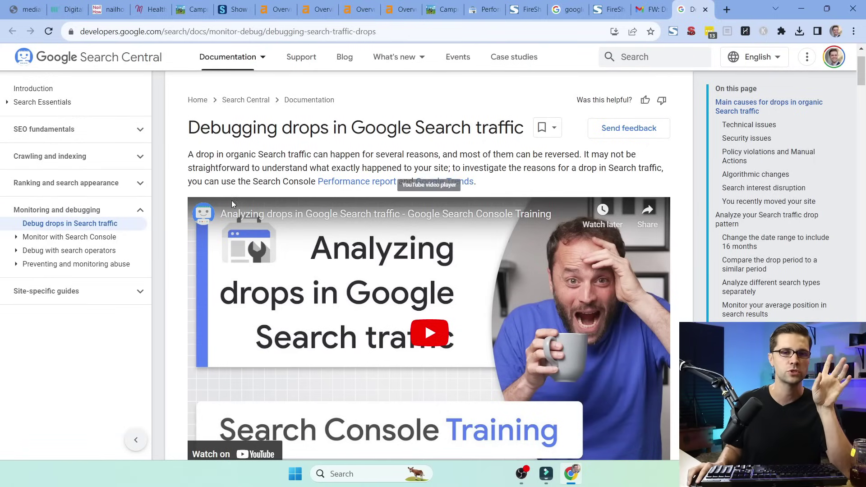
{"action": "scroll", "coordinate": [177, 225], "scroll_direction": "down", "scroll_amount": 10}
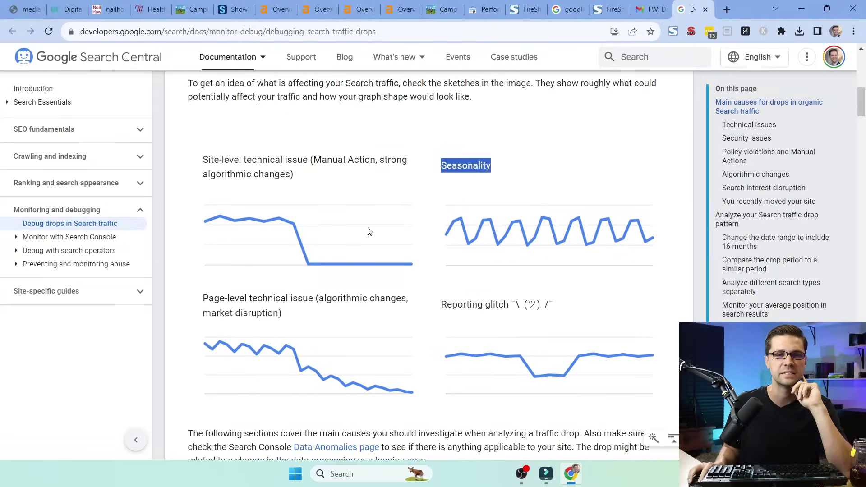
{"action": "scroll", "coordinate": [293, 233], "scroll_direction": "down", "scroll_amount": 1}
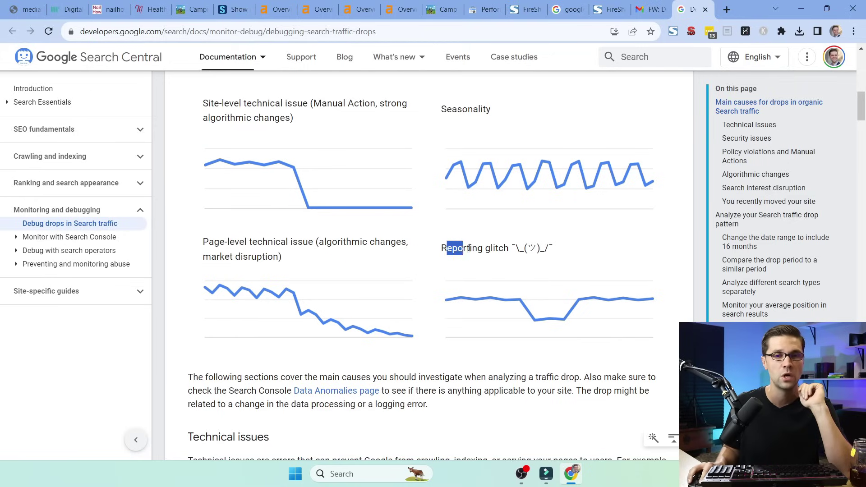
{"action": "scroll", "coordinate": [321, 280], "scroll_direction": "down", "scroll_amount": 1}
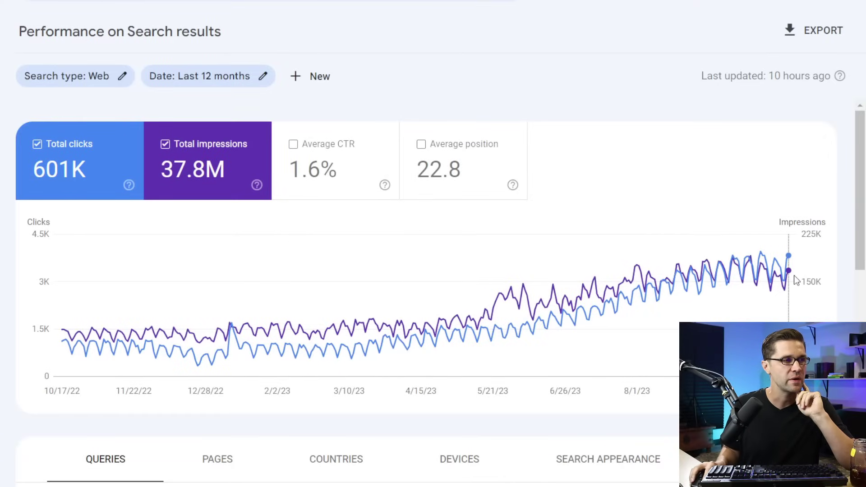
- Hide total impressions from the Search Console chart and review the Top queries table
{"action": "left_click", "coordinate": [207, 167]}
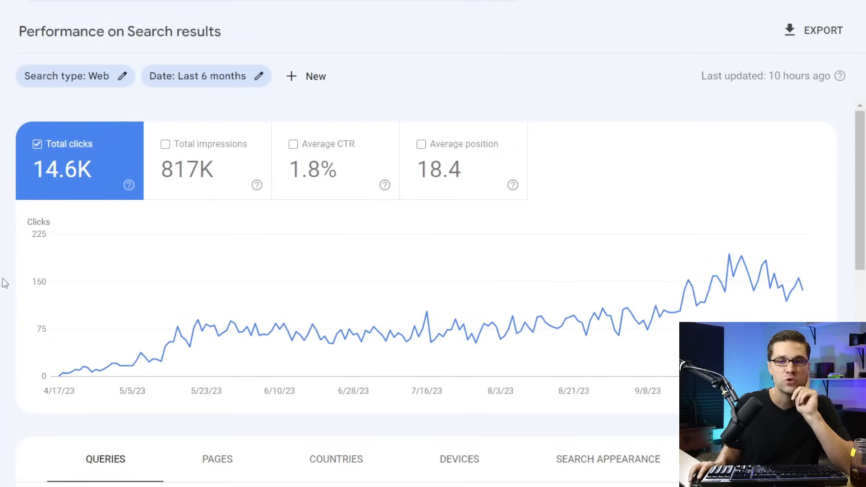
{"action": "scroll", "coordinate": [2, 284], "scroll_direction": "down", "scroll_amount": 3}
{"action": "scroll", "coordinate": [1, 284], "scroll_direction": "down", "scroll_amount": 5}
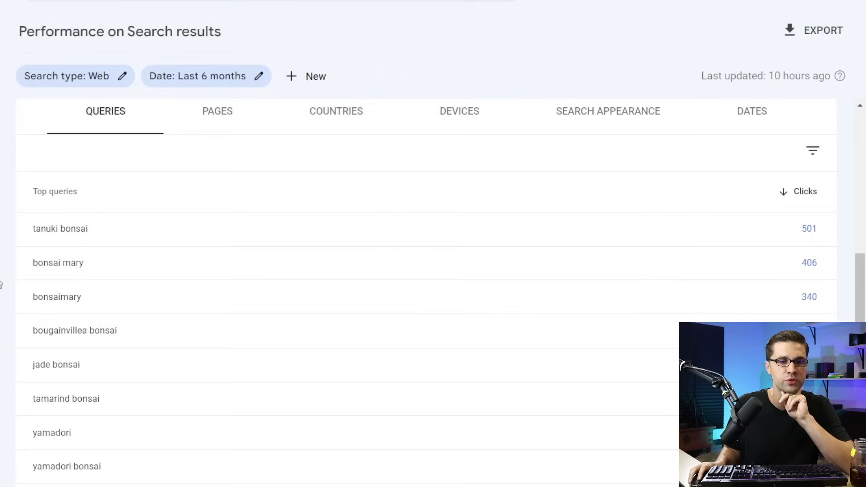
{"action": "scroll", "coordinate": [123, 270], "scroll_direction": "down", "scroll_amount": 2}
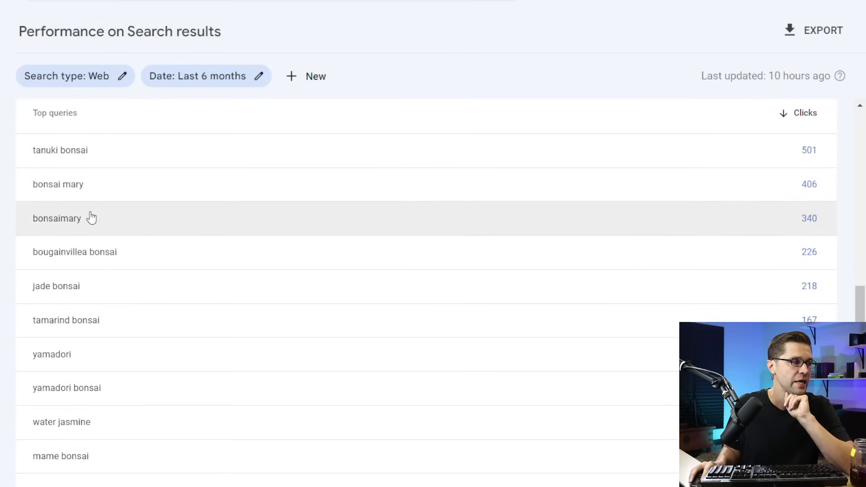
{"action": "scroll", "coordinate": [73, 266], "scroll_direction": "up", "scroll_amount": 10}
{"action": "scroll", "coordinate": [27, 274], "scroll_direction": "down", "scroll_amount": 2}
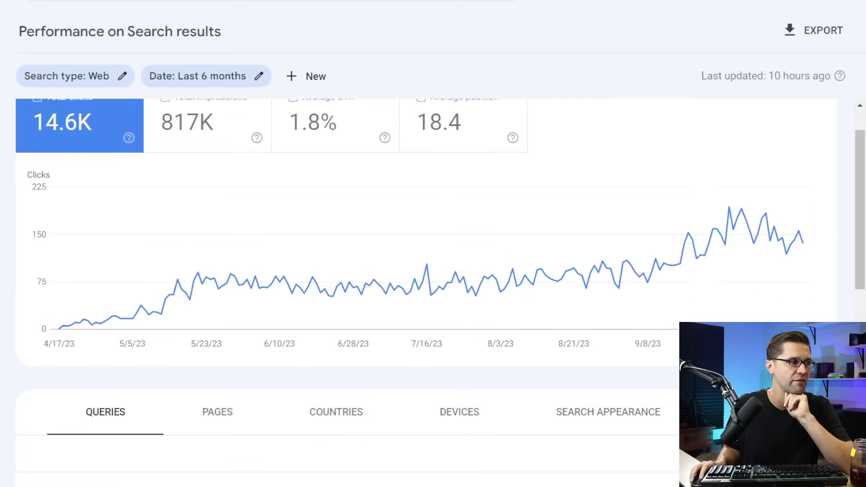
{"action": "scroll", "coordinate": [2, 283], "scroll_direction": "down", "scroll_amount": 2}
{"action": "scroll", "coordinate": [5, 278], "scroll_direction": "up", "scroll_amount": 2}
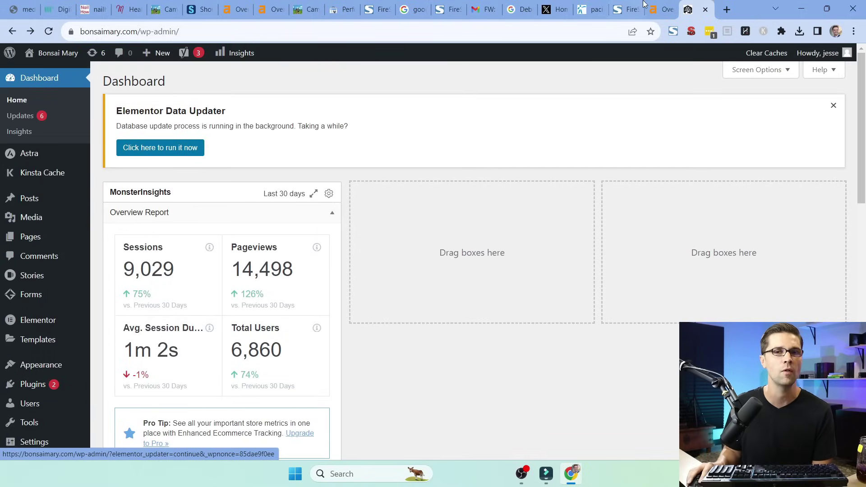
- Glance at the Ahrefs site overview, then return to the WordPress dashboard
{"action": "left_click", "coordinate": [659, 7]}
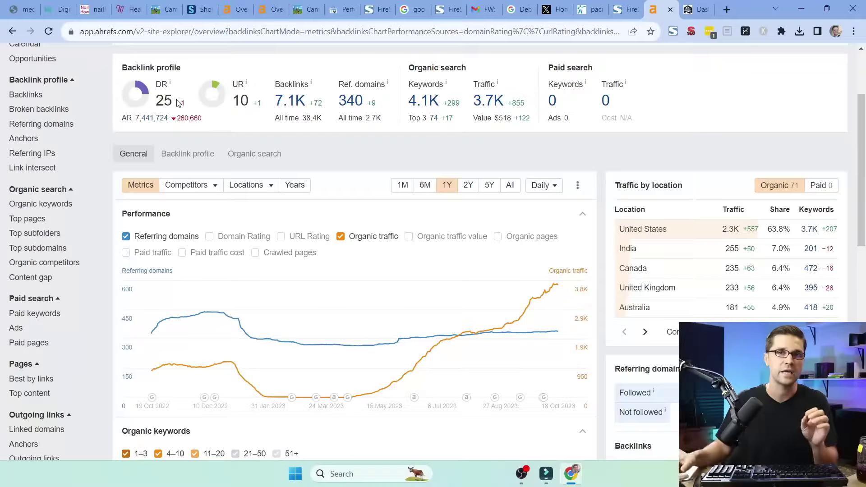
{"action": "left_click", "coordinate": [694, 7]}
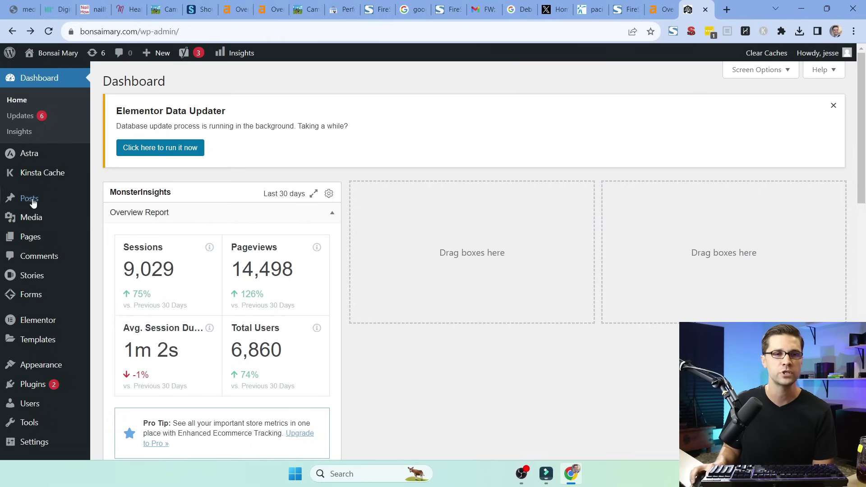
{"action": "mouse_move", "coordinate": [30, 204]}
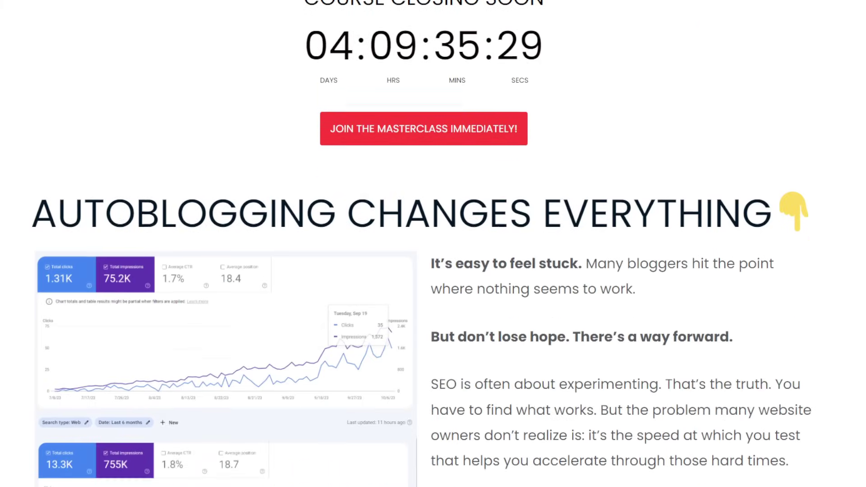
- Scroll down the 'Autoblogging Changes Everything' masterclass sales page
{"action": "scroll", "coordinate": [433, 244], "scroll_direction": "down", "scroll_amount": 4}
{"action": "scroll", "coordinate": [433, 244], "scroll_direction": "down", "scroll_amount": 9}
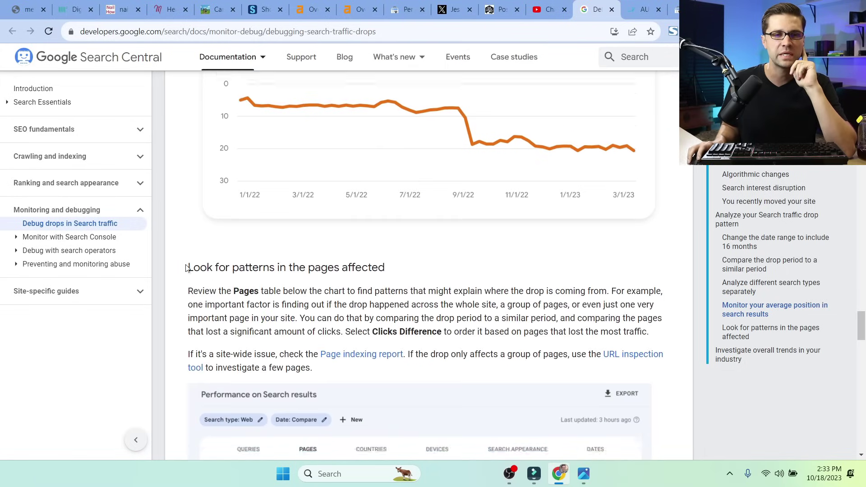
- Find the guide's 'Look for patterns in the pages affected' section, then go to Search Console's 28-day comparison
{"action": "scroll", "coordinate": [178, 303], "scroll_direction": "up", "scroll_amount": 9}
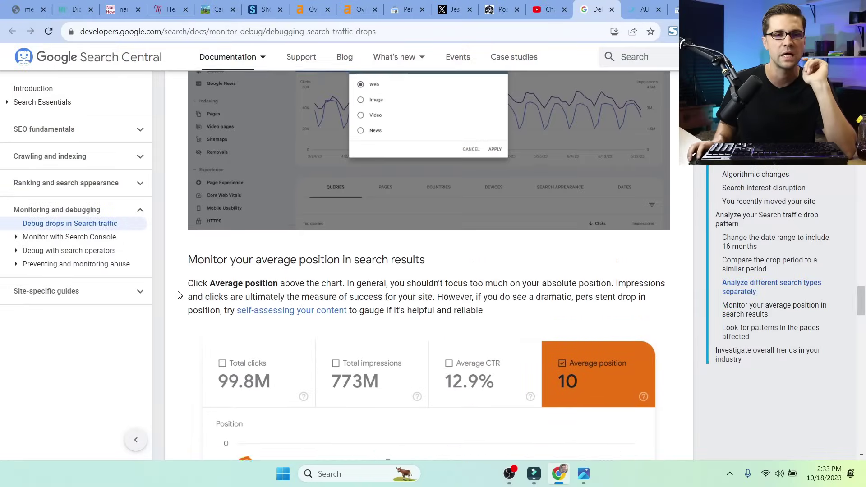
{"action": "scroll", "coordinate": [179, 294], "scroll_direction": "down", "scroll_amount": 1}
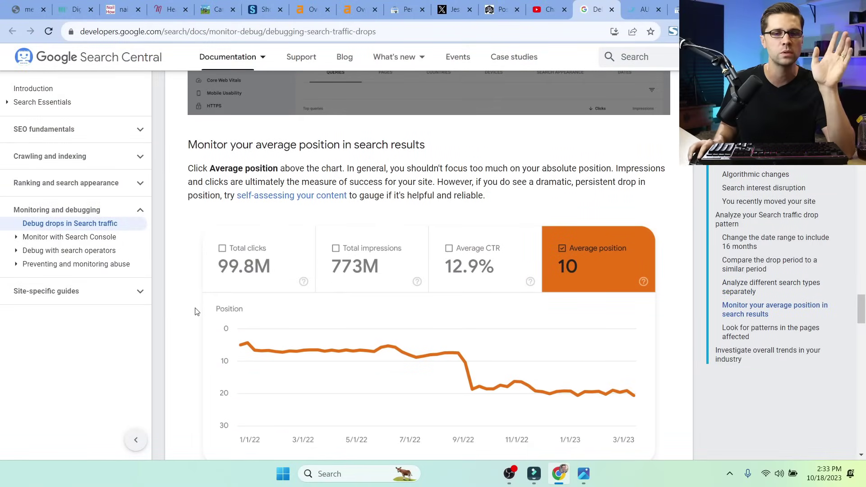
{"action": "scroll", "coordinate": [195, 311], "scroll_direction": "down", "scroll_amount": 6}
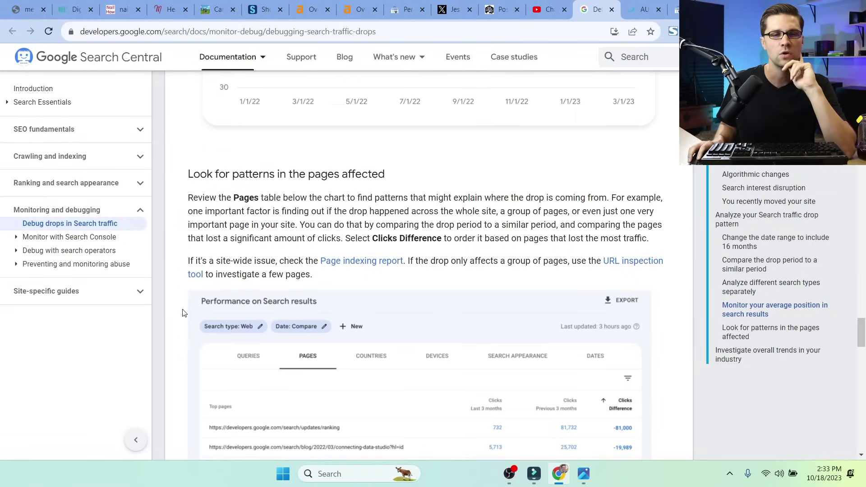
{"action": "scroll", "coordinate": [183, 312], "scroll_direction": "down", "scroll_amount": 1}
{"action": "triple_click", "coordinate": [221, 120]}
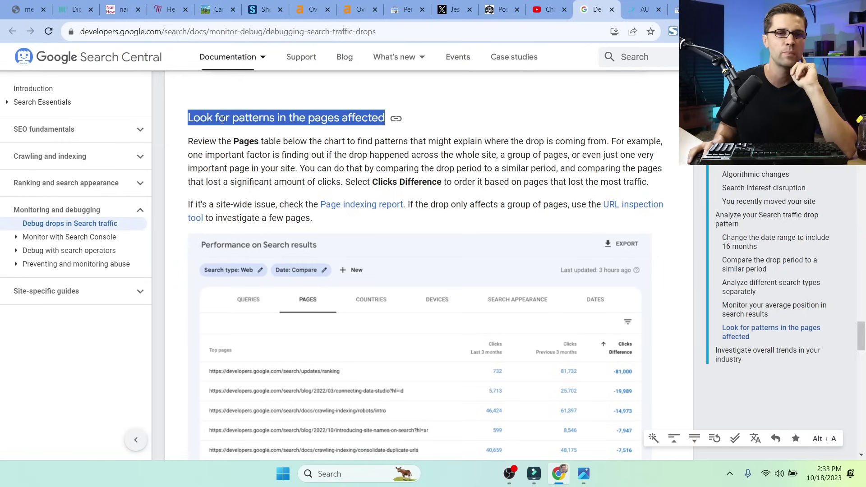
{"action": "left_click", "coordinate": [193, 172]}
{"action": "scroll", "coordinate": [189, 185], "scroll_direction": "down", "scroll_amount": 1}
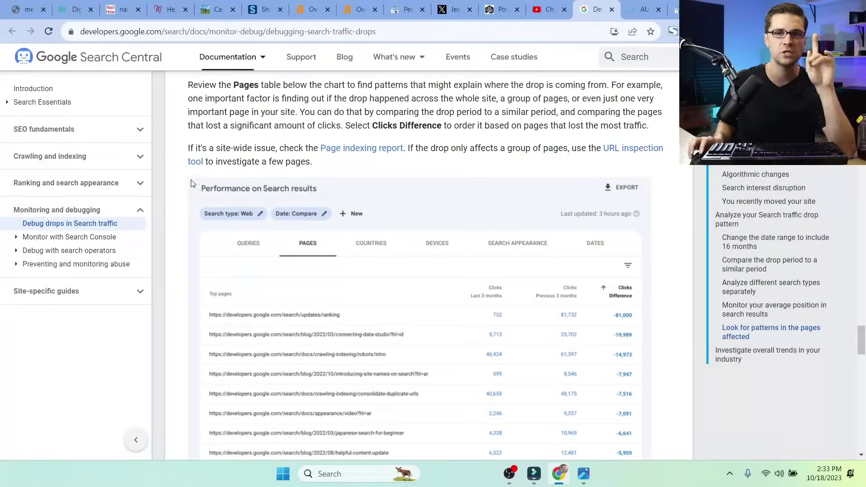
{"action": "key", "text": "ctrl+Tab"}
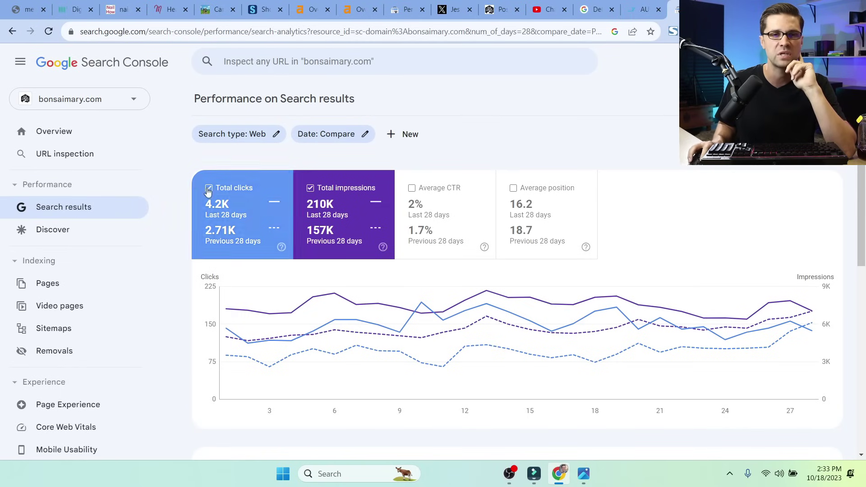
- Compare the last 28 days with the previous period and rank pages by Clicks Difference
{"action": "left_click", "coordinate": [325, 137]}
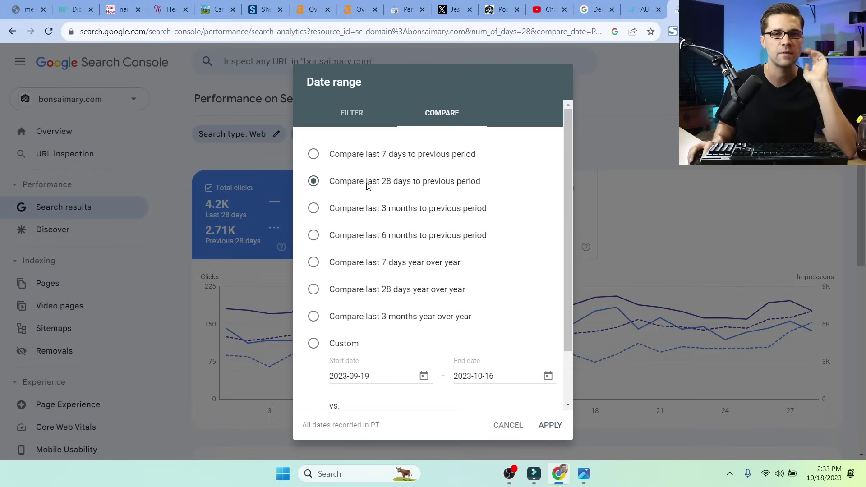
{"action": "left_click", "coordinate": [550, 425]}
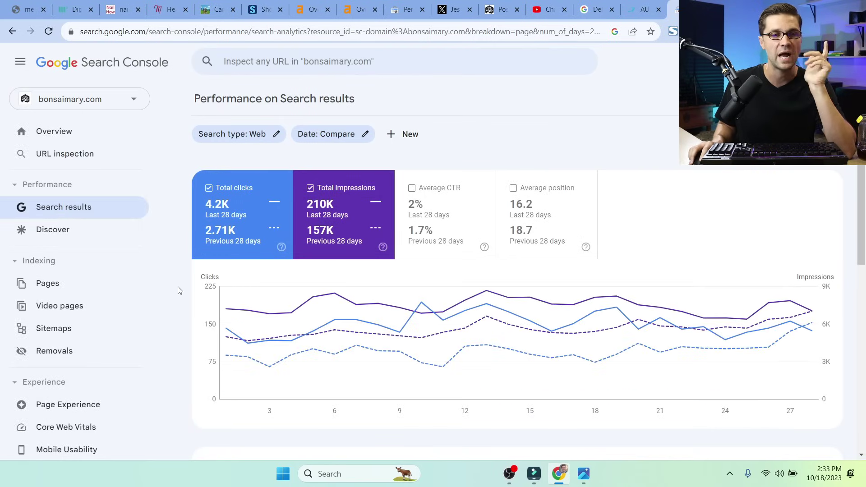
{"action": "scroll", "coordinate": [181, 269], "scroll_direction": "down", "scroll_amount": 7}
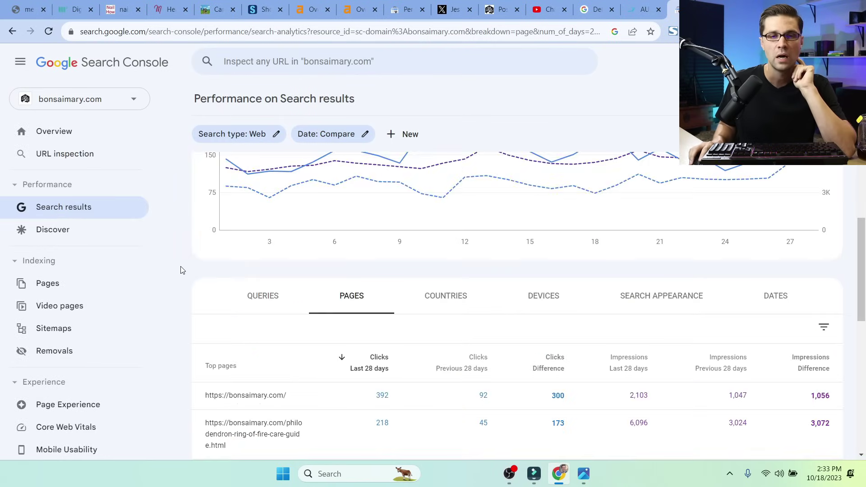
{"action": "scroll", "coordinate": [182, 269], "scroll_direction": "up", "scroll_amount": 1}
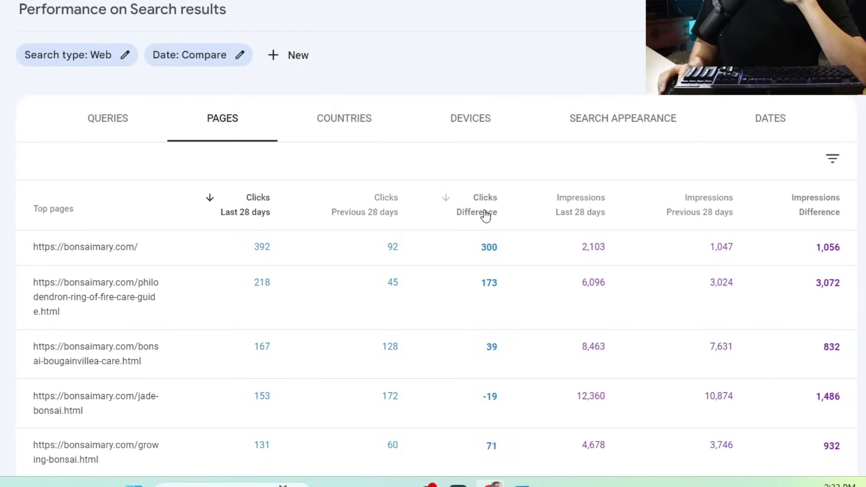
{"action": "left_click", "coordinate": [485, 215]}
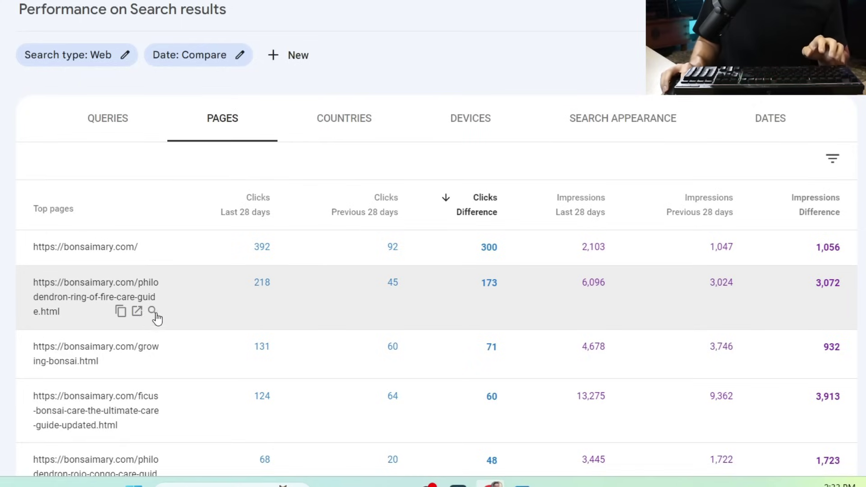
- Preview the Philodendron Ring of Fire guide page, then reverse the Clicks Difference sort order
{"action": "left_click", "coordinate": [137, 312]}
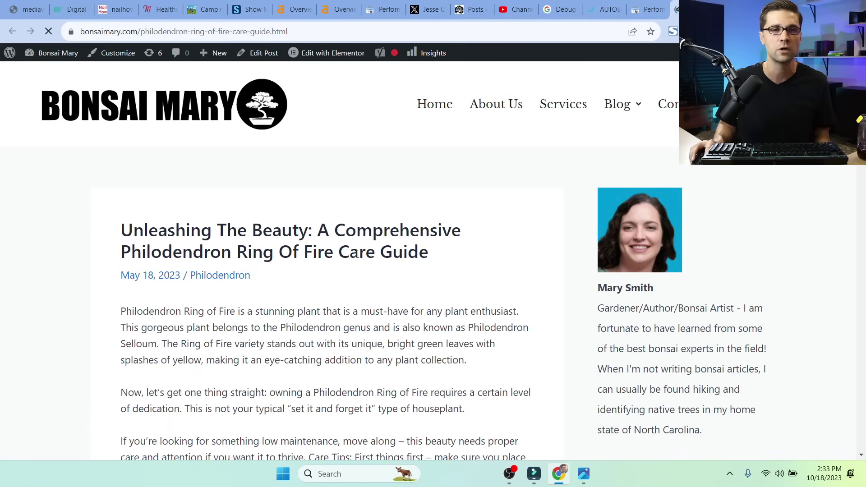
{"action": "scroll", "coordinate": [329, 303], "scroll_direction": "down", "scroll_amount": 9}
{"action": "scroll", "coordinate": [328, 303], "scroll_direction": "up", "scroll_amount": 9}
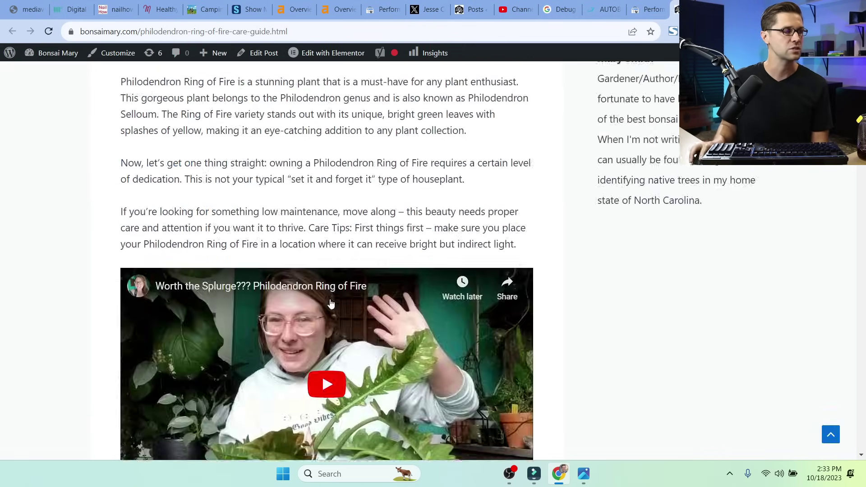
{"action": "left_click", "coordinate": [651, 5]}
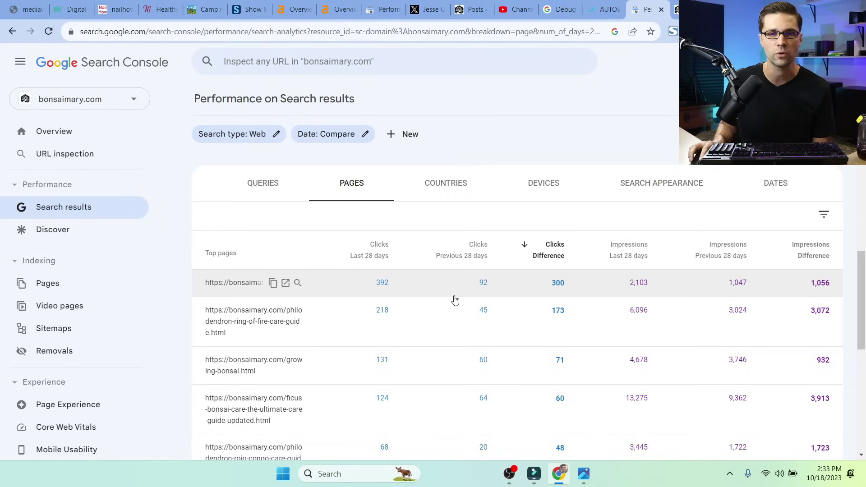
{"action": "left_click", "coordinate": [549, 253]}
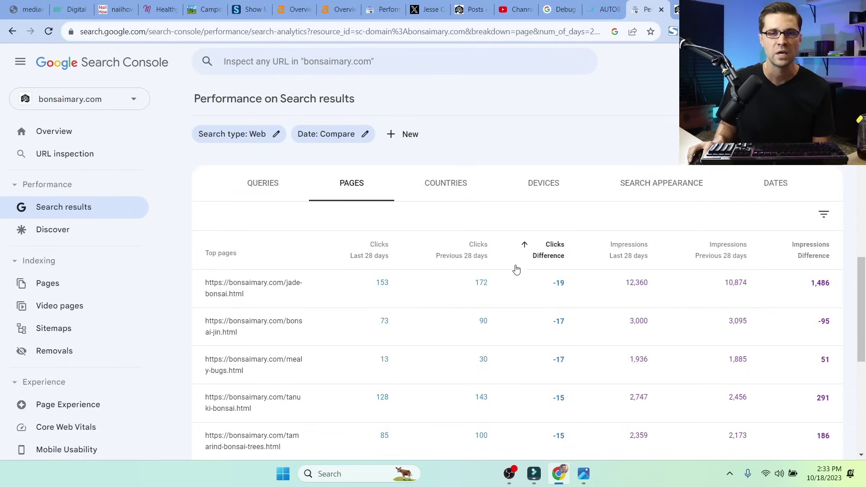
- Open the live jade-bonsai.html page in a new tab and skim it
{"action": "left_click", "coordinate": [286, 294]}
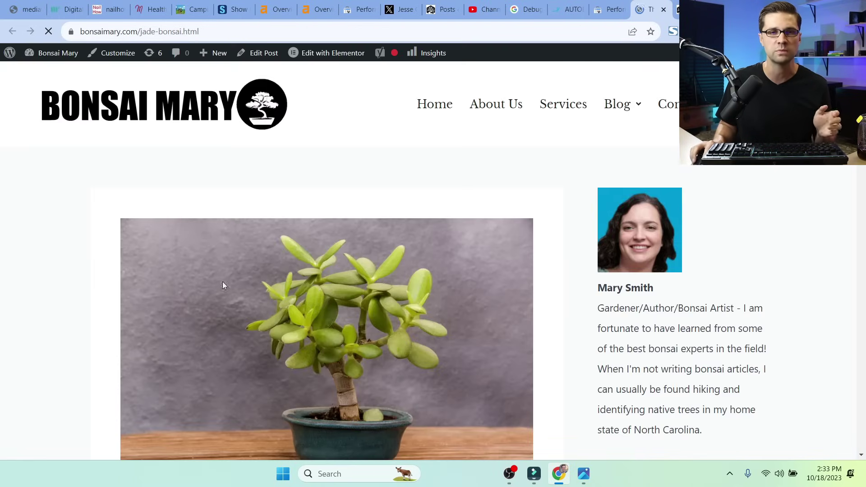
{"action": "scroll", "coordinate": [223, 281], "scroll_direction": "down", "scroll_amount": 10}
{"action": "scroll", "coordinate": [291, 273], "scroll_direction": "up", "scroll_amount": 10}
{"action": "key", "text": "ctrl+w"}
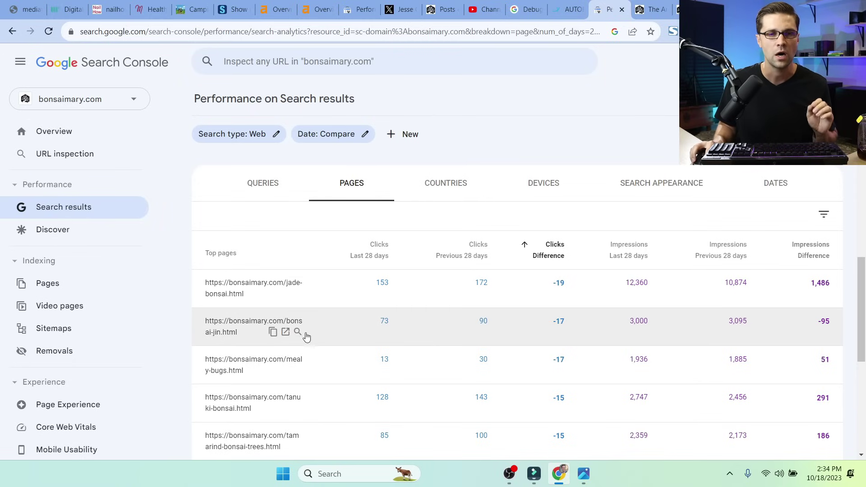
- Open the live bonsai-jin.html page, then scroll through the jade bonsai article
{"action": "left_click", "coordinate": [286, 332]}
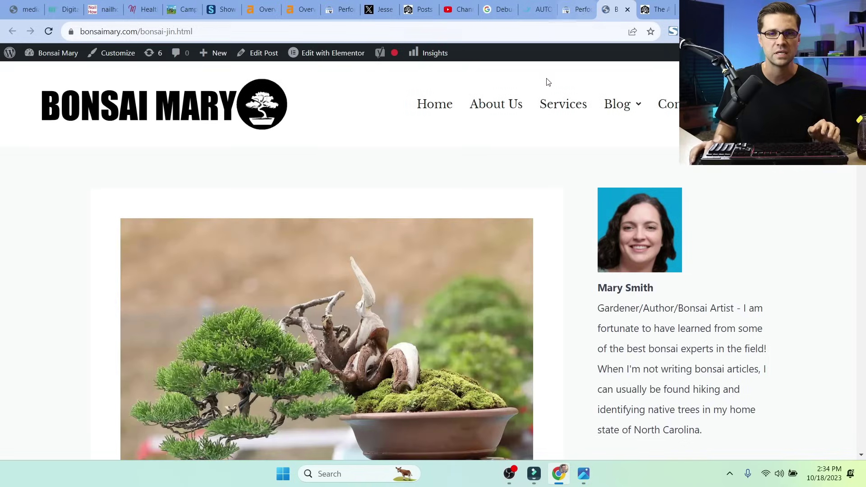
{"action": "scroll", "coordinate": [301, 319], "scroll_direction": "down", "scroll_amount": 20}
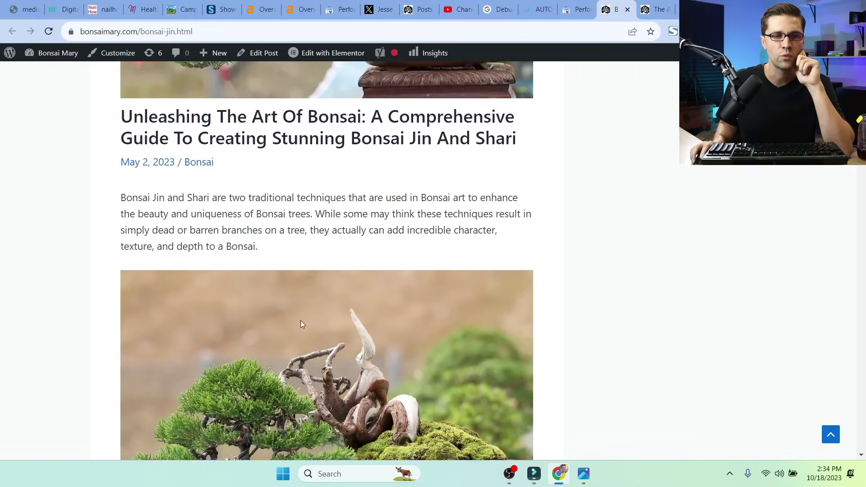
{"action": "scroll", "coordinate": [304, 316], "scroll_direction": "up", "scroll_amount": 15}
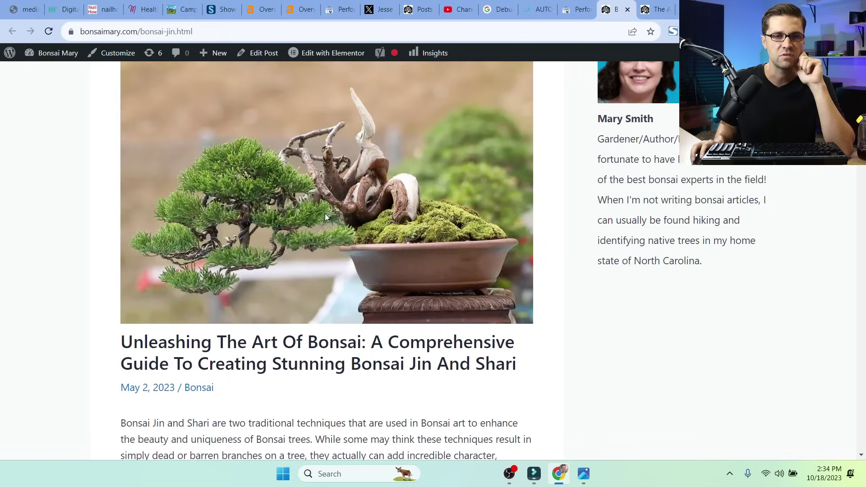
{"action": "left_click", "coordinate": [638, 5]}
{"action": "scroll", "coordinate": [299, 277], "scroll_direction": "down", "scroll_amount": 12}
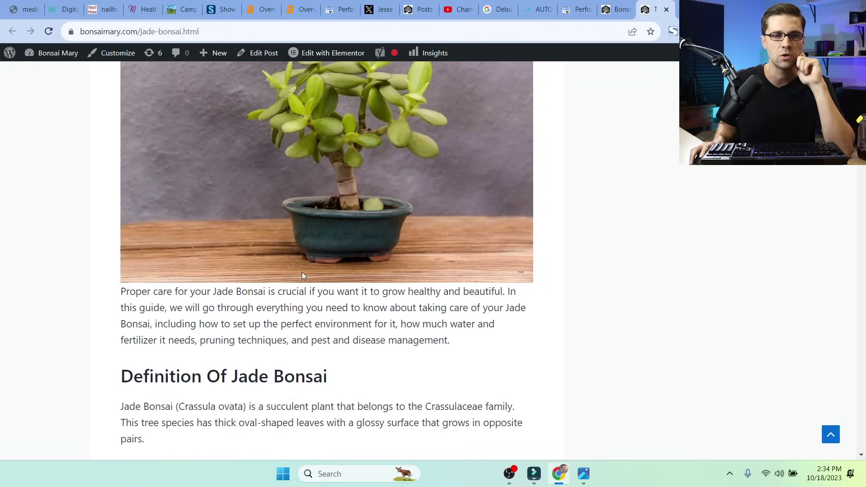
{"action": "scroll", "coordinate": [282, 284], "scroll_direction": "down", "scroll_amount": 15}
{"action": "scroll", "coordinate": [296, 270], "scroll_direction": "up", "scroll_amount": 20}
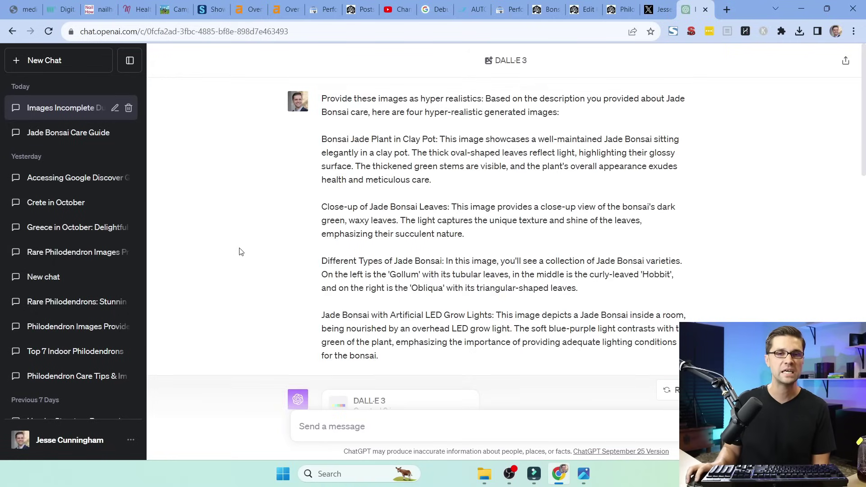
- Glance over the X profile page, then return to the ChatGPT jade bonsai image chat
{"action": "scroll", "coordinate": [240, 253], "scroll_direction": "down", "scroll_amount": 10}
{"action": "left_click", "coordinate": [653, 4]}
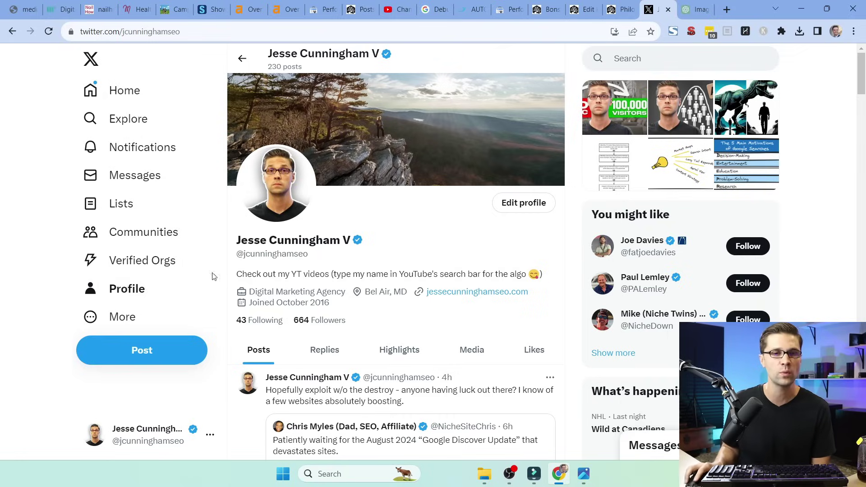
{"action": "scroll", "coordinate": [332, 276], "scroll_direction": "down", "scroll_amount": 1}
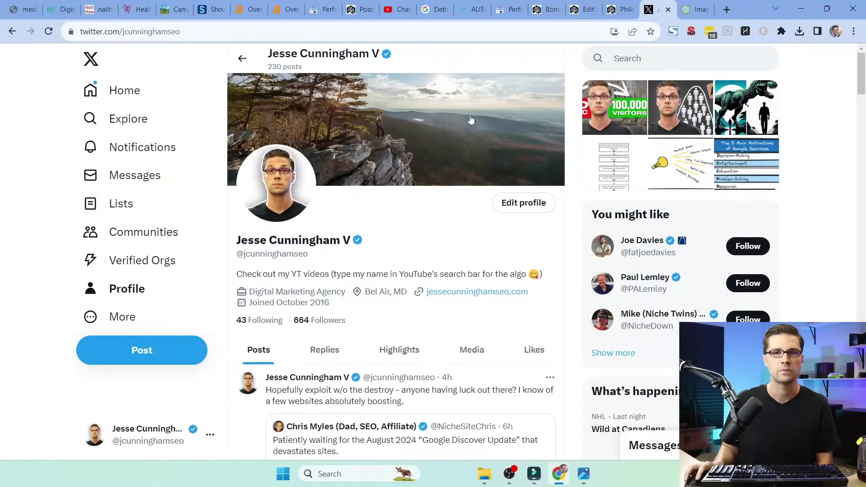
{"action": "left_click", "coordinate": [683, 4]}
{"action": "scroll", "coordinate": [448, 261], "scroll_direction": "up", "scroll_amount": 5}
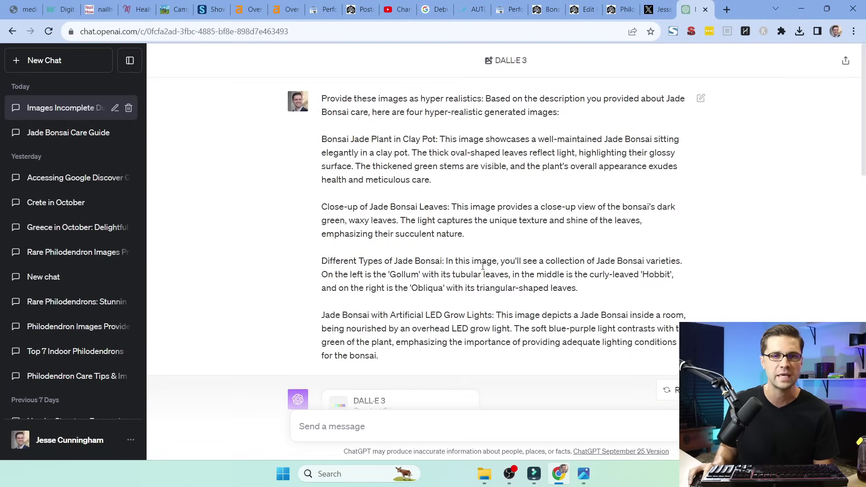
- Close the Philodendron article and delete the clay-pot jade image from the Jade Bonsai post
{"action": "left_click", "coordinate": [611, 9]}
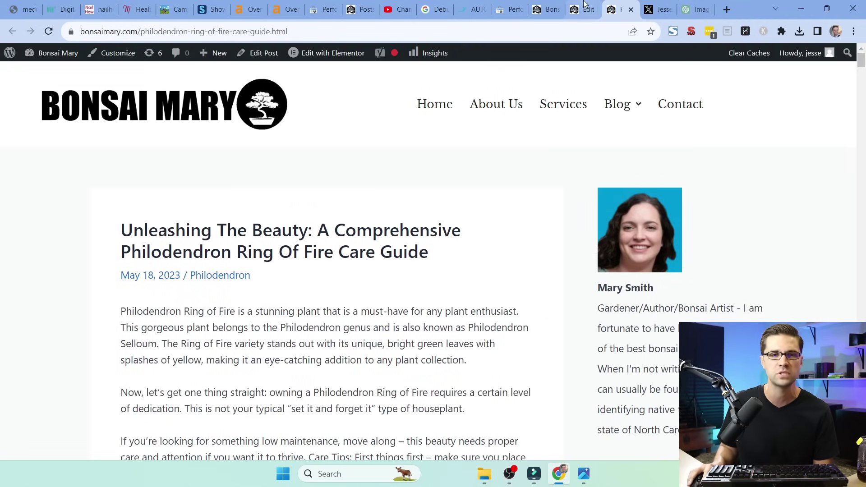
{"action": "left_click", "coordinate": [631, 10]}
{"action": "left_click", "coordinate": [587, 8]}
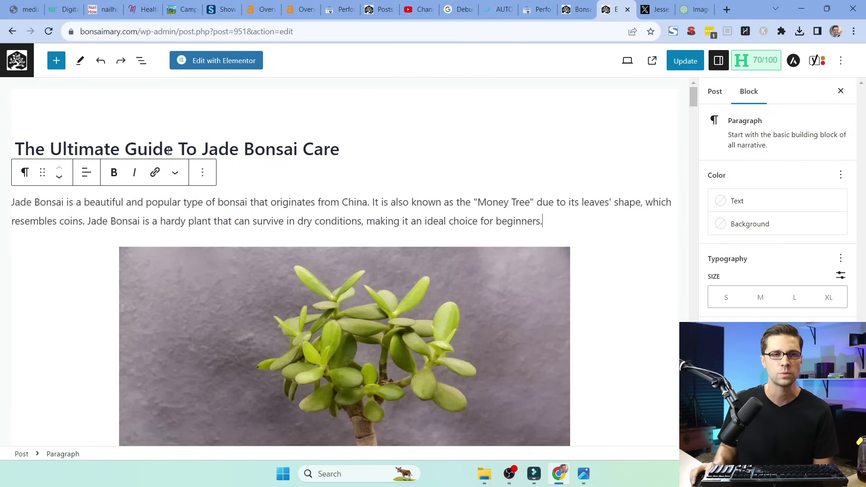
{"action": "left_click", "coordinate": [216, 149]}
{"action": "scroll", "coordinate": [225, 211], "scroll_direction": "down", "scroll_amount": 3}
{"action": "left_click", "coordinate": [225, 211]}
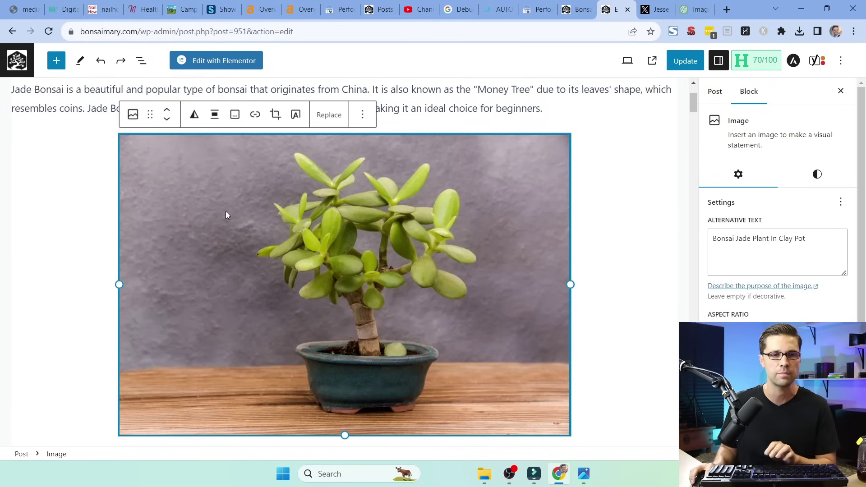
{"action": "key", "text": "Delete"}
{"action": "scroll", "coordinate": [343, 271], "scroll_direction": "up", "scroll_amount": 2}
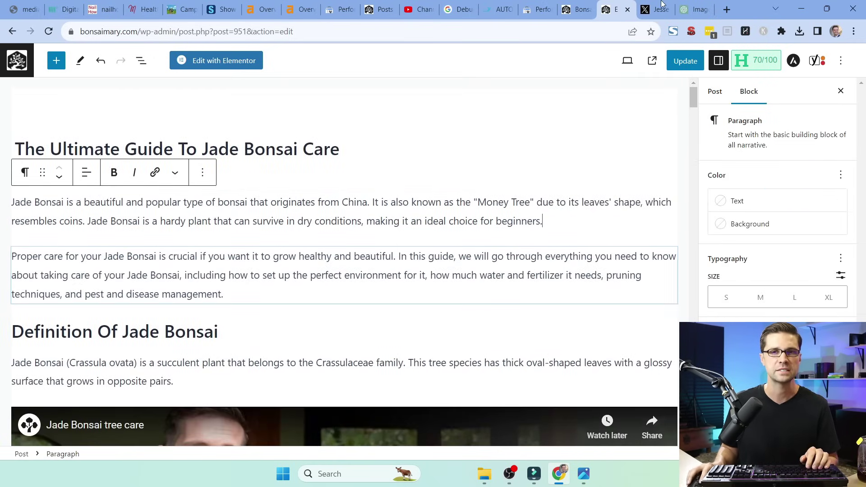
- Check the generated images in ChatGPT, close the Bonsai Jin article, and show Post settings
{"action": "left_click", "coordinate": [693, 5]}
{"action": "scroll", "coordinate": [409, 285], "scroll_direction": "down", "scroll_amount": 10}
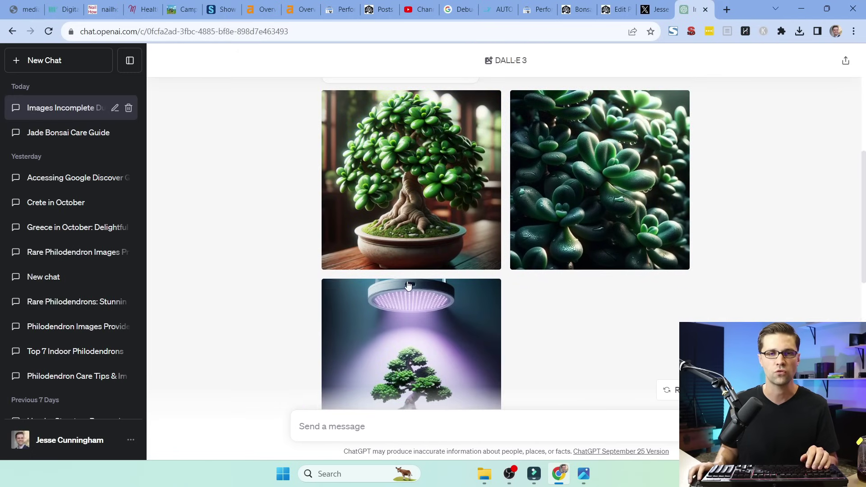
{"action": "left_click", "coordinate": [573, 6]}
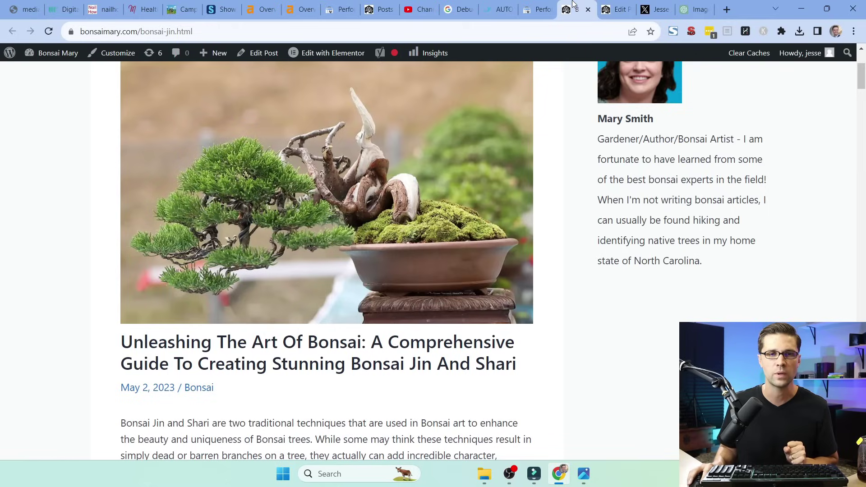
{"action": "left_click", "coordinate": [587, 10]}
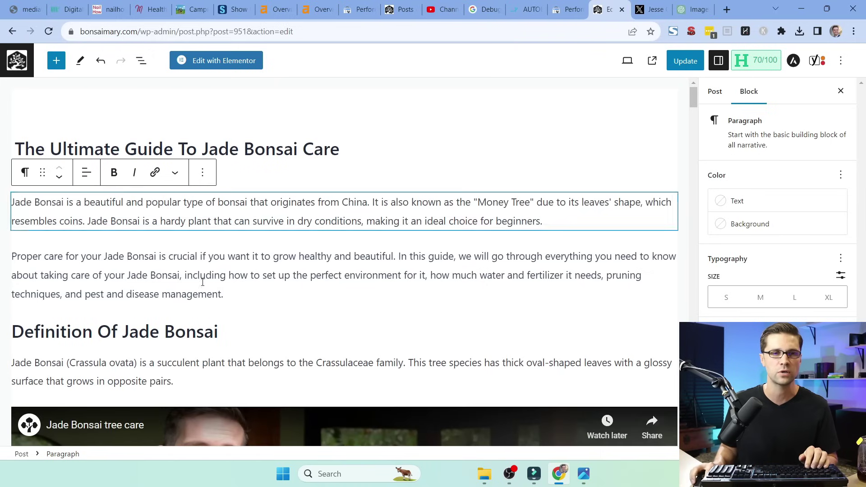
{"action": "left_click", "coordinate": [710, 92]}
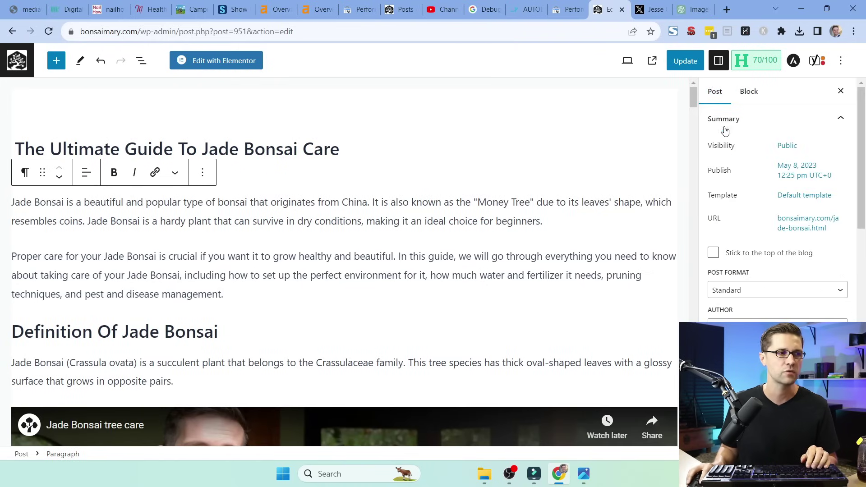
{"action": "scroll", "coordinate": [749, 282], "scroll_direction": "down", "scroll_amount": 10}
{"action": "scroll", "coordinate": [752, 306], "scroll_direction": "down", "scroll_amount": 1}
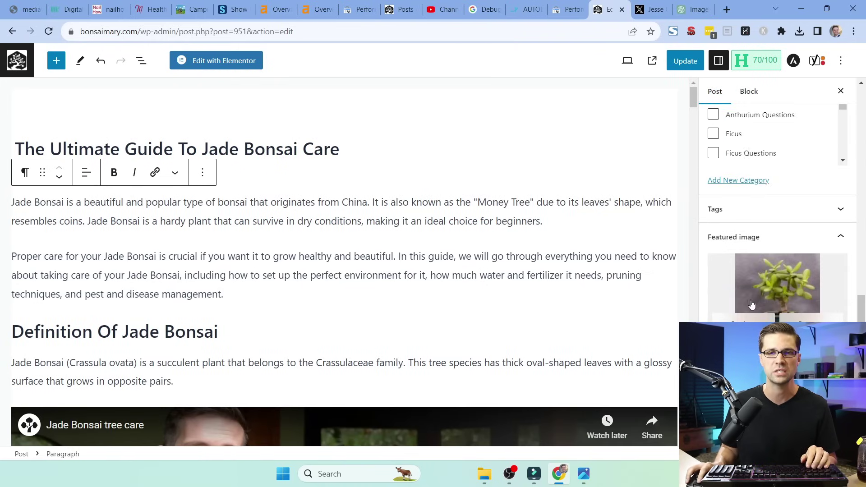
- Select Jade-Bonsai-on-a-wooden-table.png in the featured image library, comparing it with the ChatGPT images
{"action": "left_click", "coordinate": [767, 293]}
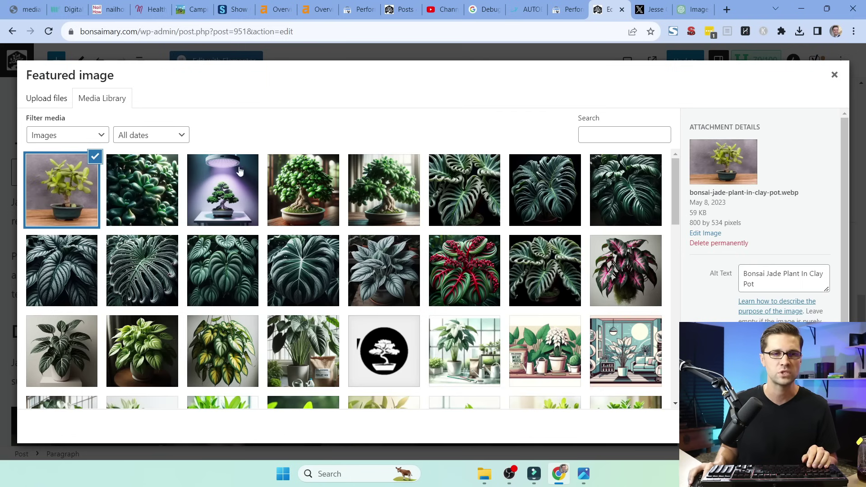
{"action": "left_click", "coordinate": [372, 192]}
{"action": "left_click", "coordinate": [682, 5]}
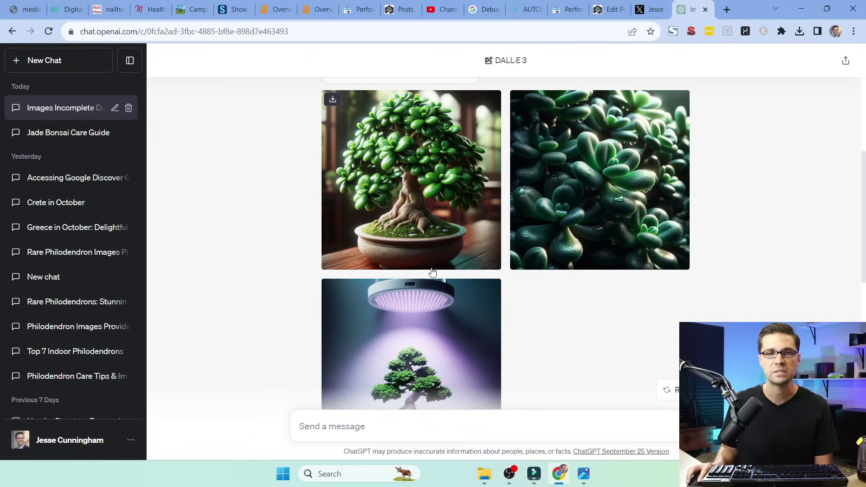
{"action": "scroll", "coordinate": [247, 278], "scroll_direction": "down", "scroll_amount": 8}
{"action": "scroll", "coordinate": [253, 279], "scroll_direction": "up", "scroll_amount": 2}
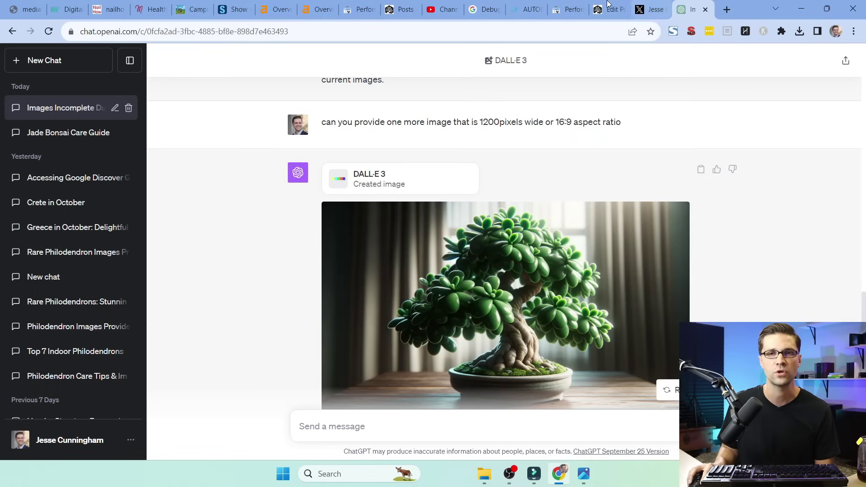
{"action": "left_click", "coordinate": [602, 6]}
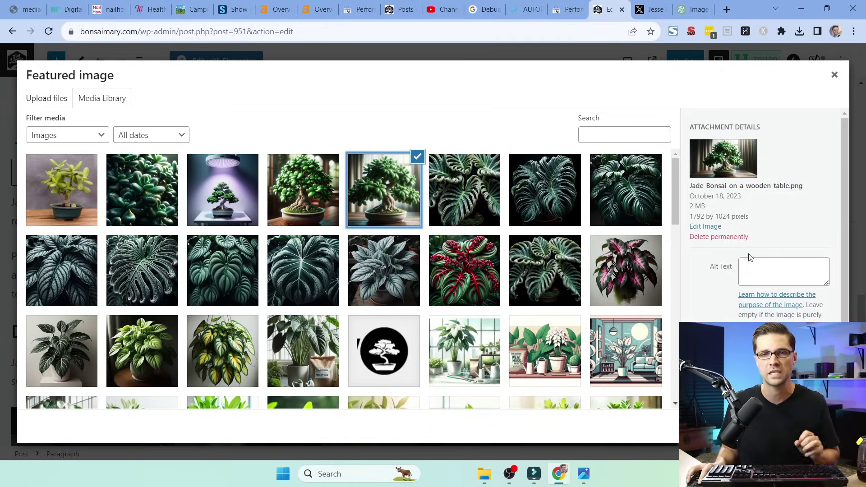
- Set Jade-Bonsai-on-a-wooden-table.png as featured image and review the two intro paragraphs
{"action": "left_click", "coordinate": [808, 426]}
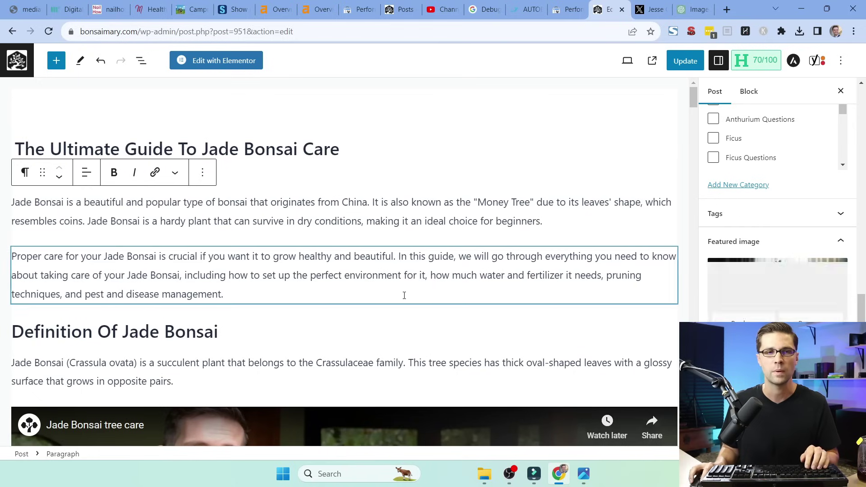
{"action": "left_click", "coordinate": [256, 209]}
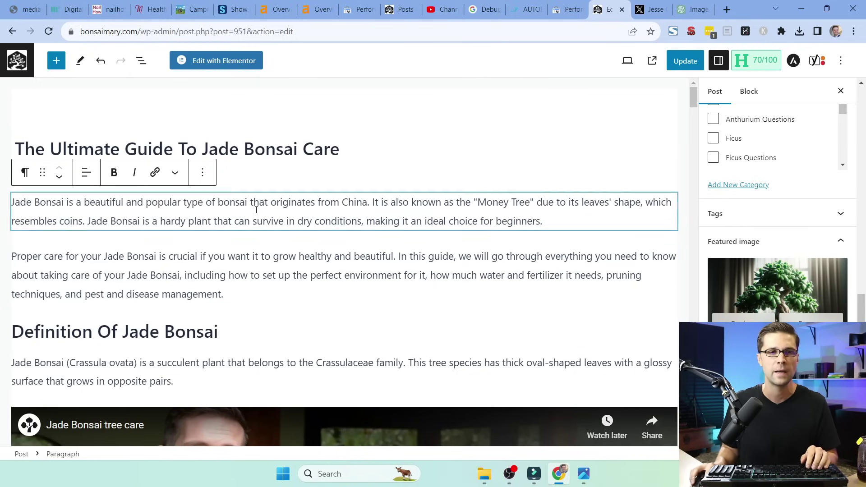
{"action": "key", "text": "ctrl+a"}
{"action": "left_click", "coordinate": [228, 276]}
{"action": "key", "text": "ctrl+a"}
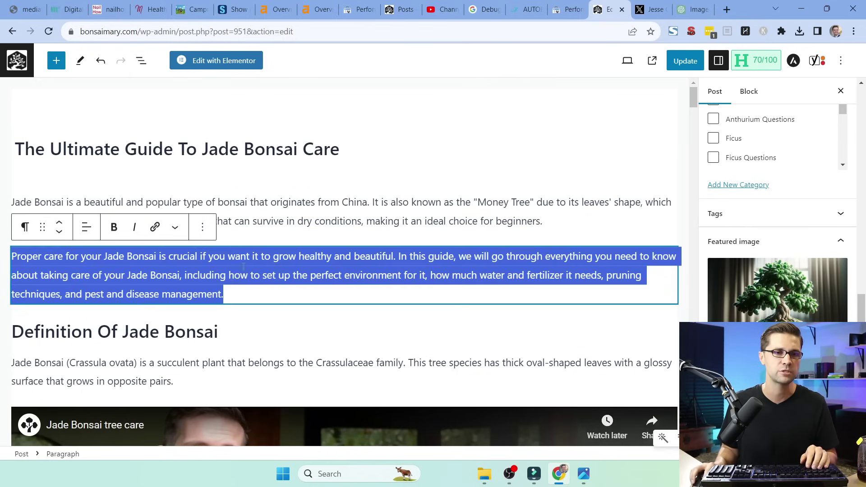
{"action": "scroll", "coordinate": [265, 249], "scroll_direction": "down", "scroll_amount": 4}
{"action": "scroll", "coordinate": [264, 250], "scroll_direction": "down", "scroll_amount": 10}
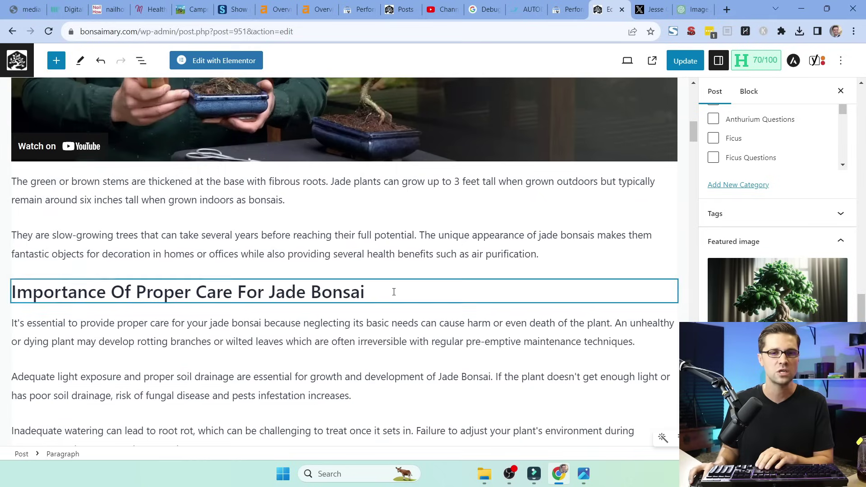
{"action": "scroll", "coordinate": [394, 290], "scroll_direction": "down", "scroll_amount": 5}
{"action": "scroll", "coordinate": [352, 280], "scroll_direction": "down", "scroll_amount": 2}
- Insert the grow-light bonsai image under the Brief Overview Of The Guide heading, centred
{"action": "left_click", "coordinate": [247, 257]}
{"action": "key", "text": "Return"}
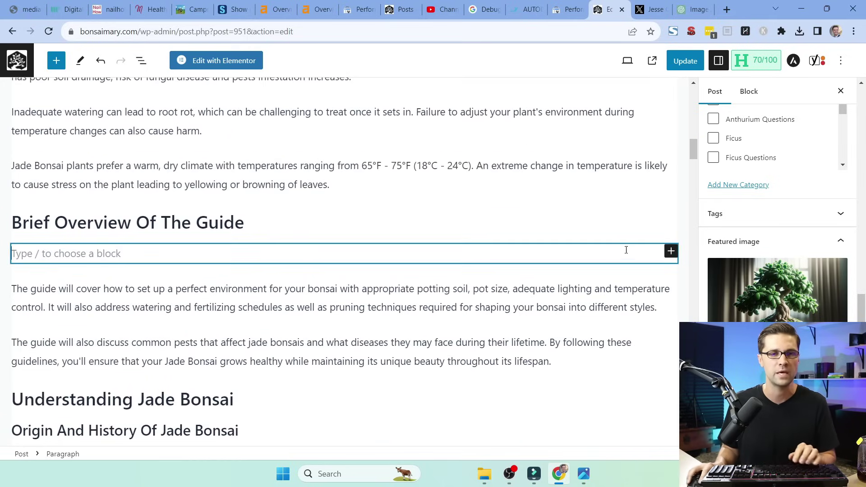
{"action": "left_click", "coordinate": [671, 252]}
{"action": "type", "text": "image"}
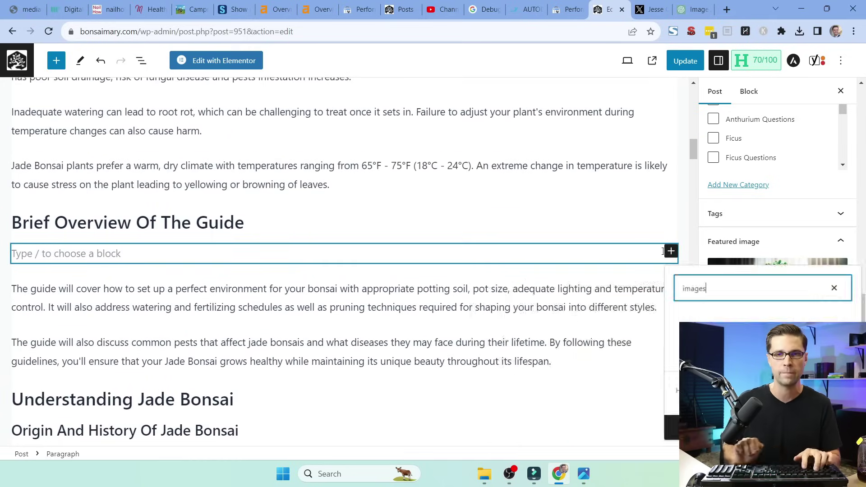
{"action": "left_click", "coordinate": [510, 339]}
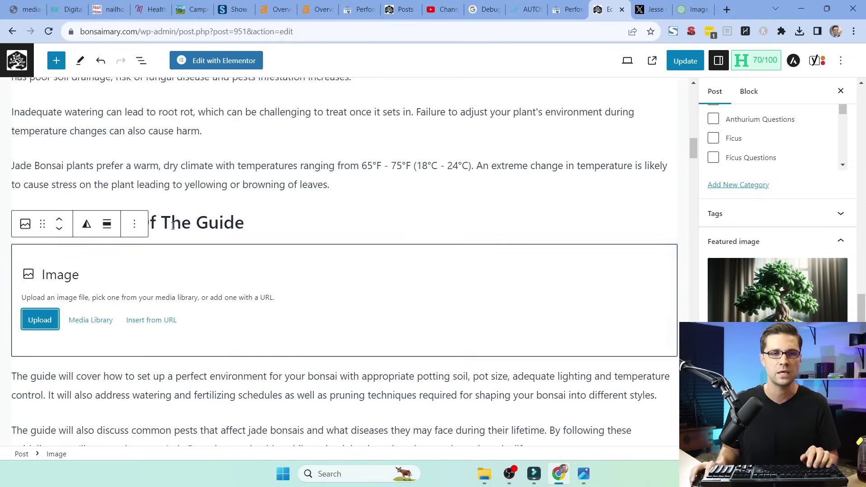
{"action": "left_click", "coordinate": [88, 321]}
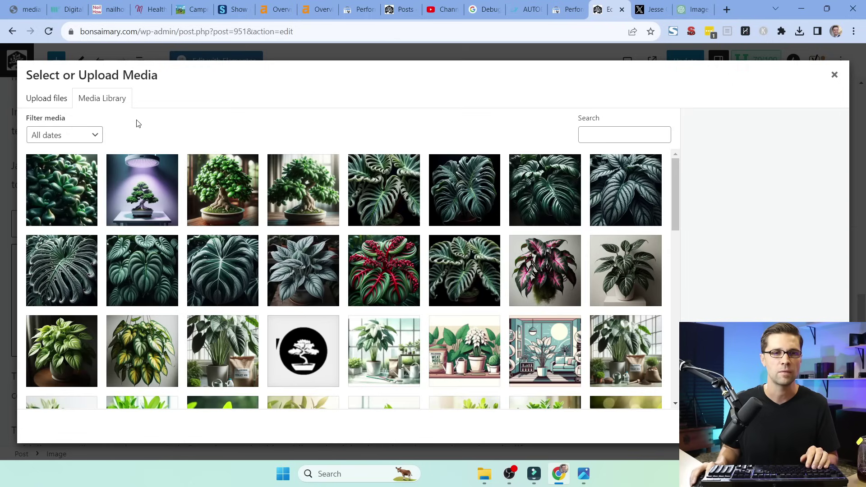
{"action": "left_click", "coordinate": [140, 202]}
{"action": "left_click", "coordinate": [825, 429]}
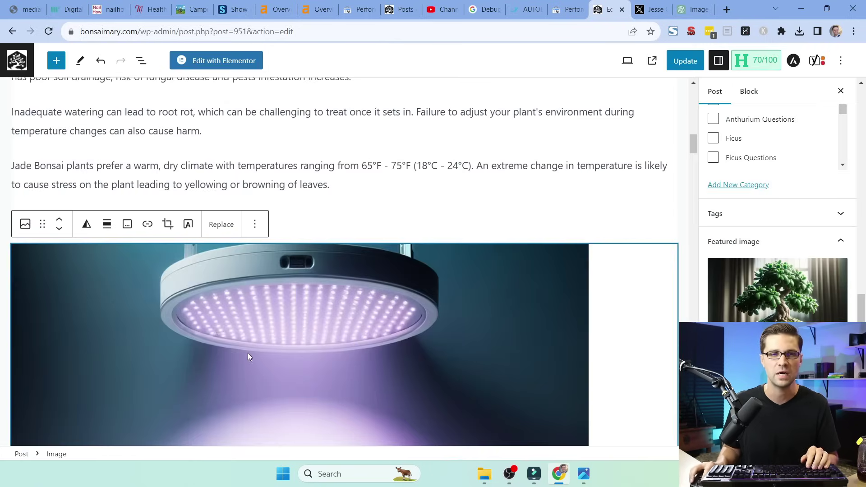
{"action": "left_click", "coordinate": [107, 224]}
{"action": "left_click", "coordinate": [142, 342]}
{"action": "scroll", "coordinate": [245, 292], "scroll_direction": "down", "scroll_amount": 5}
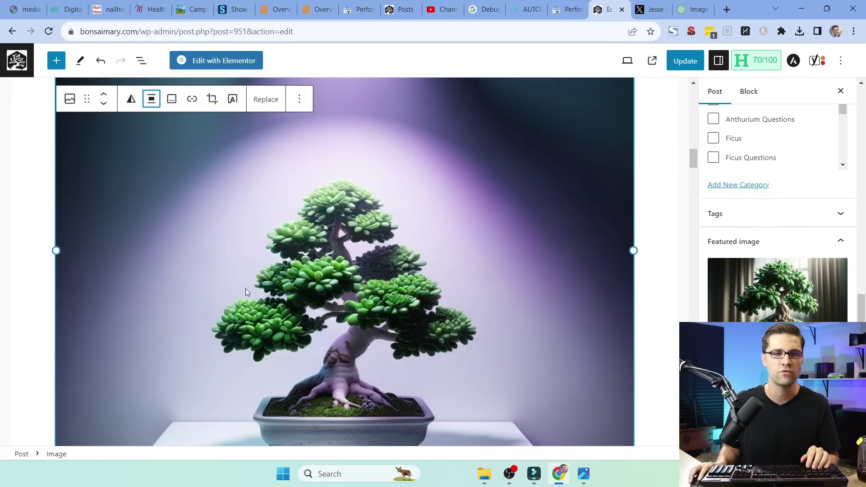
{"action": "scroll", "coordinate": [243, 271], "scroll_direction": "down", "scroll_amount": 15}
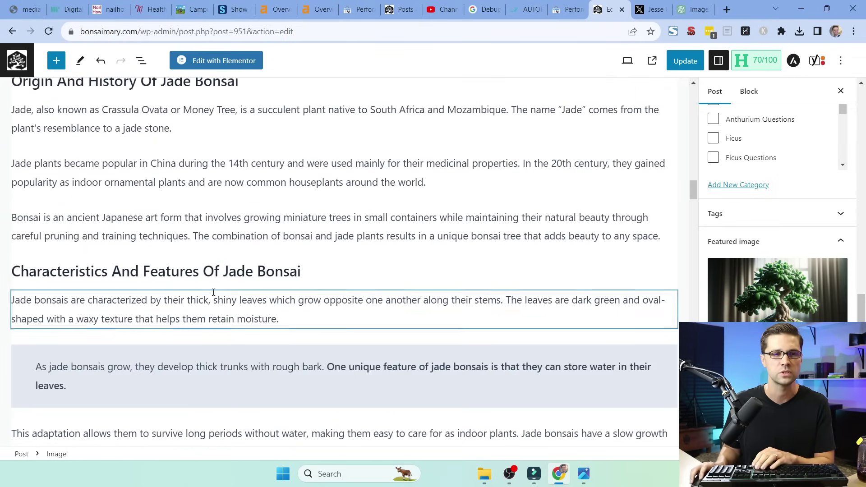
- Add an Image block under the Characteristics And Features heading and pick the jade-leaf close-up
{"action": "left_click", "coordinate": [321, 277]}
{"action": "key", "text": "Return"}
{"action": "left_click", "coordinate": [670, 265]}
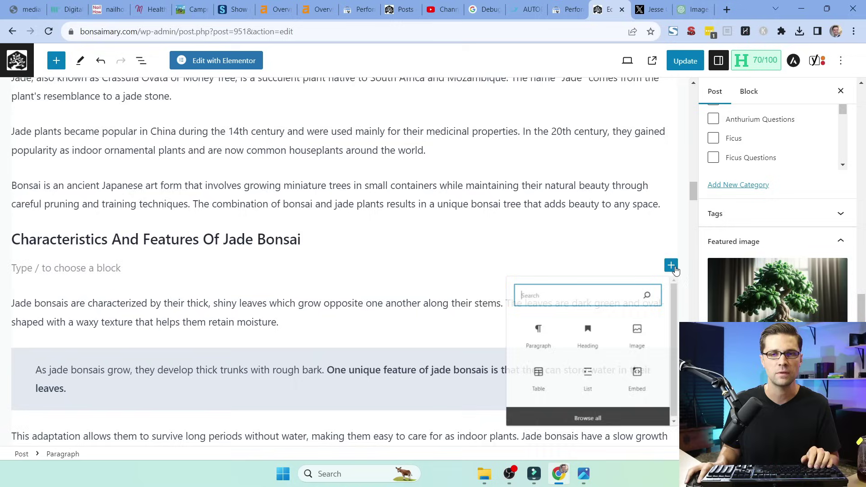
{"action": "type", "text": "image"}
{"action": "left_click", "coordinate": [507, 347]}
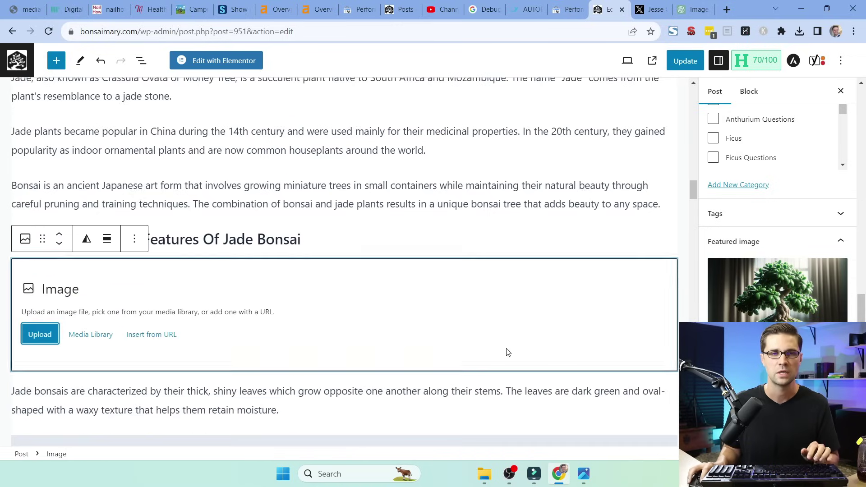
{"action": "left_click", "coordinate": [92, 335]}
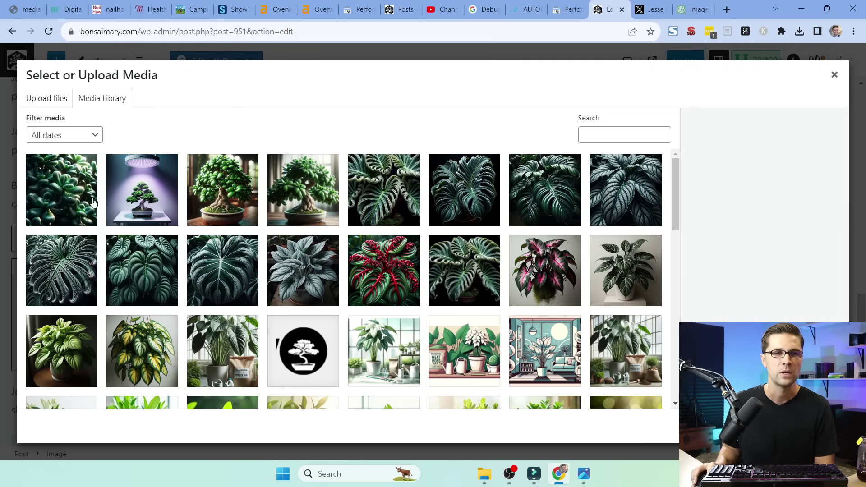
{"action": "left_click", "coordinate": [63, 198]}
{"action": "scroll", "coordinate": [725, 304], "scroll_direction": "down", "scroll_amount": 3}
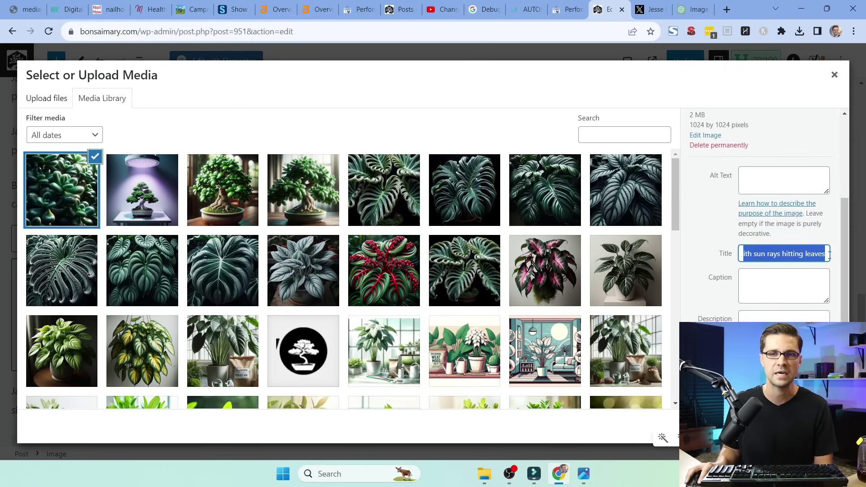
- After checking the ChatGPT images, insert the jade-leaf close-up and centre it
{"action": "left_click", "coordinate": [693, 10]}
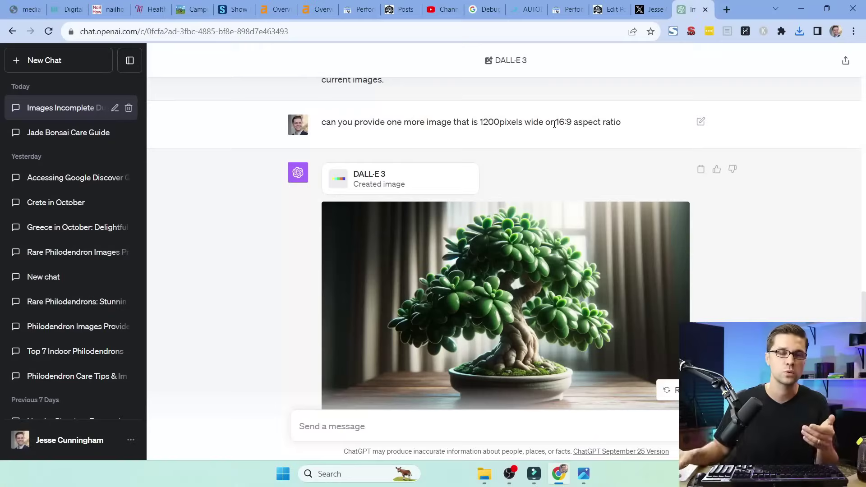
{"action": "left_click", "coordinate": [617, 7]}
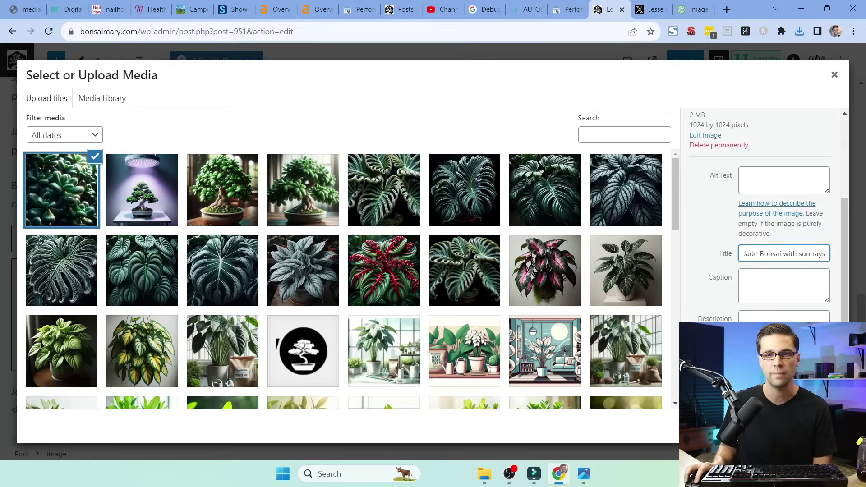
{"action": "left_click", "coordinate": [825, 428]}
{"action": "left_click", "coordinate": [106, 241]}
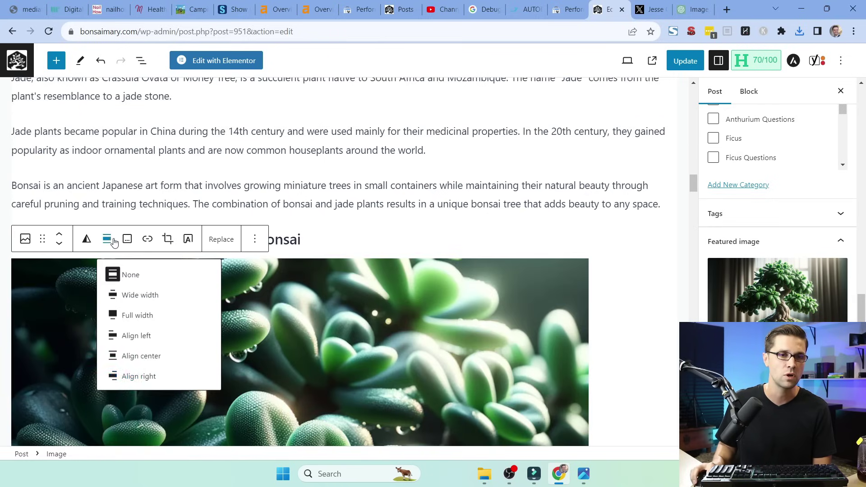
{"action": "left_click", "coordinate": [144, 357]}
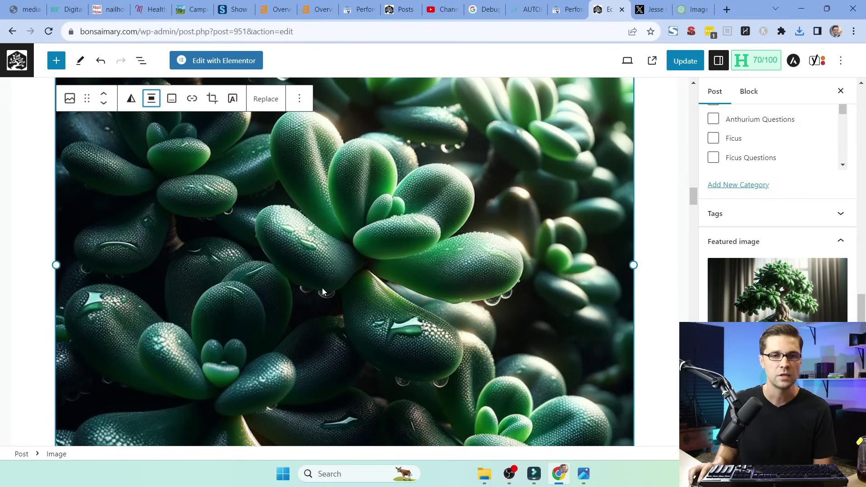
{"action": "scroll", "coordinate": [350, 286], "scroll_direction": "down", "scroll_amount": 2}
{"action": "scroll", "coordinate": [294, 280], "scroll_direction": "up", "scroll_amount": 3}
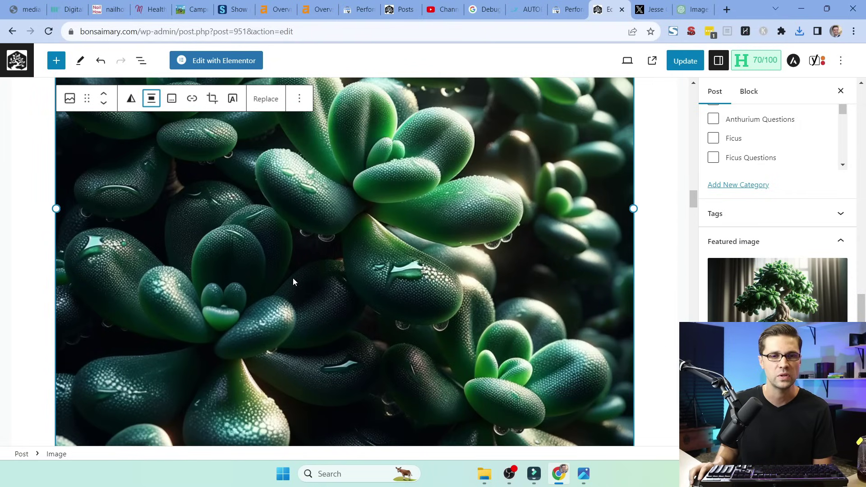
{"action": "scroll", "coordinate": [293, 278], "scroll_direction": "down", "scroll_amount": 15}
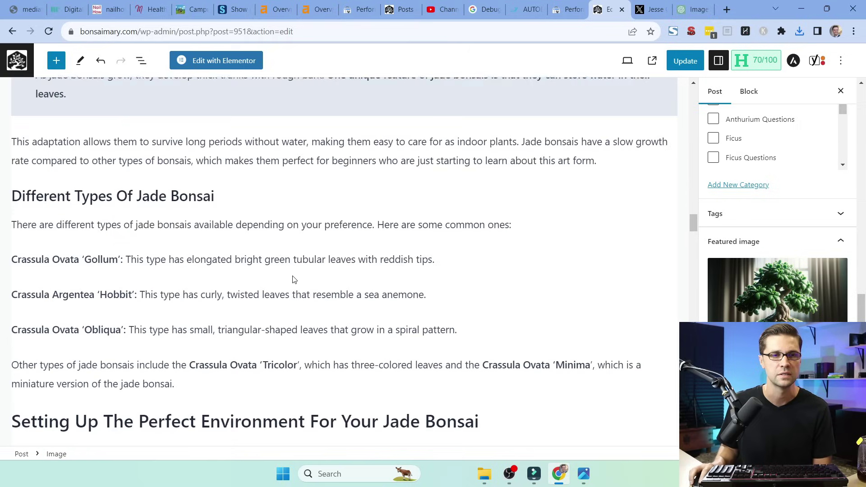
- Add an Image block below the Watering And Fertilizing Your Jade Bonsai heading
{"action": "left_click", "coordinate": [219, 228]}
{"action": "key", "text": "Up"}
{"action": "key", "text": "Up"}
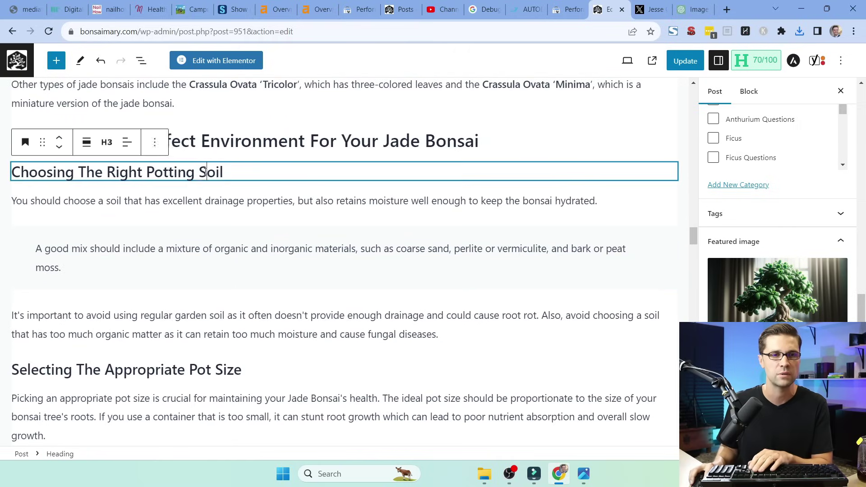
{"action": "key", "text": "ctrl+a"}
{"action": "scroll", "coordinate": [218, 197], "scroll_direction": "down", "scroll_amount": 13}
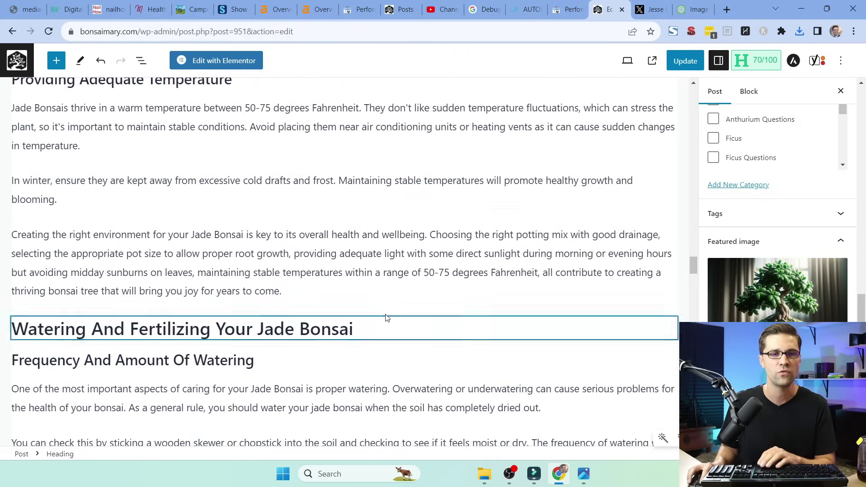
{"action": "left_click", "coordinate": [375, 328]}
{"action": "key", "text": "Return"}
{"action": "left_click", "coordinate": [671, 321]}
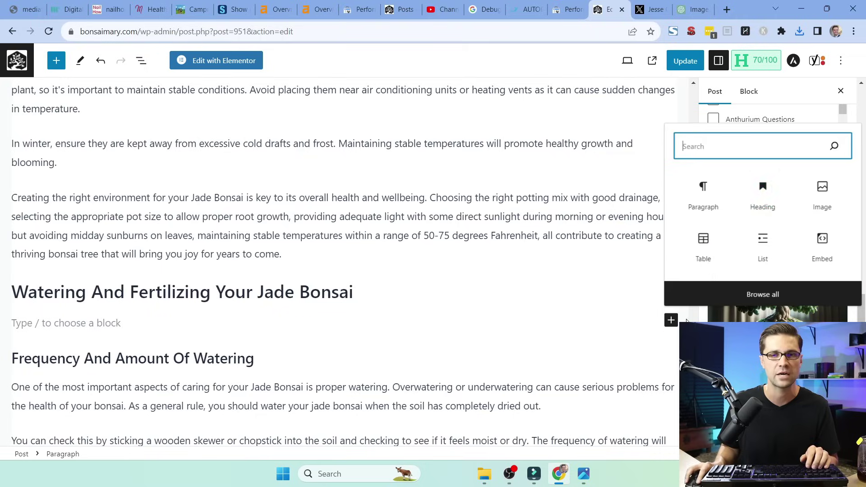
{"action": "left_click", "coordinate": [823, 192]}
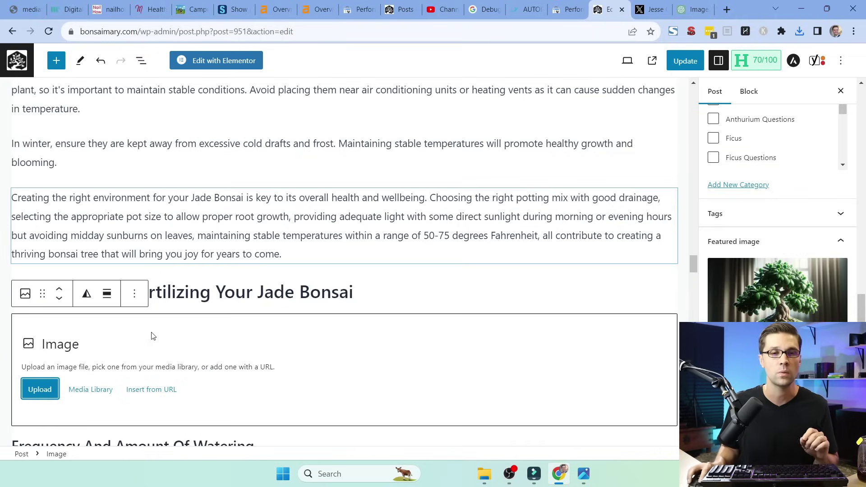
- Insert the jade bonsai image from the Media Library and centre it
{"action": "left_click", "coordinate": [85, 388]}
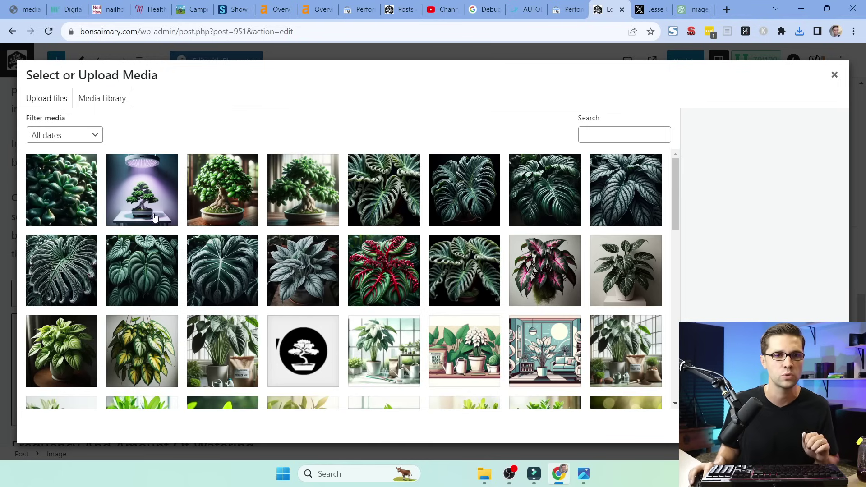
{"action": "left_click", "coordinate": [229, 200]}
{"action": "left_click", "coordinate": [816, 426]}
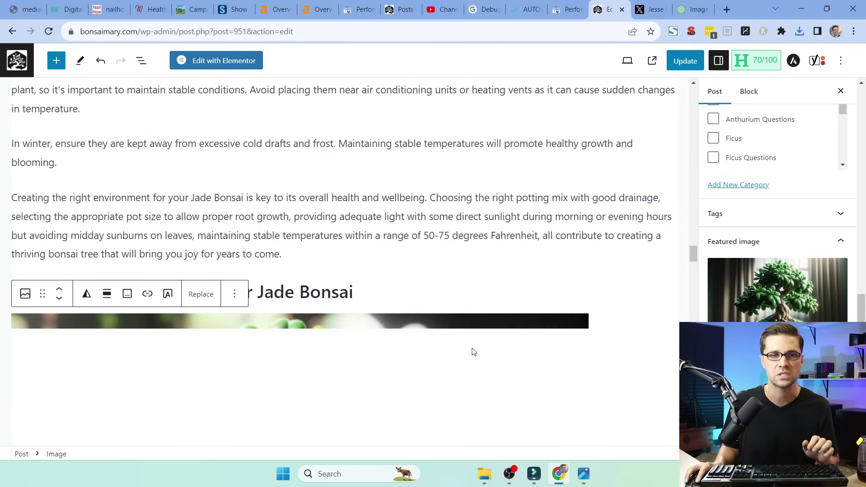
{"action": "left_click", "coordinate": [107, 295]}
{"action": "left_click", "coordinate": [140, 411]}
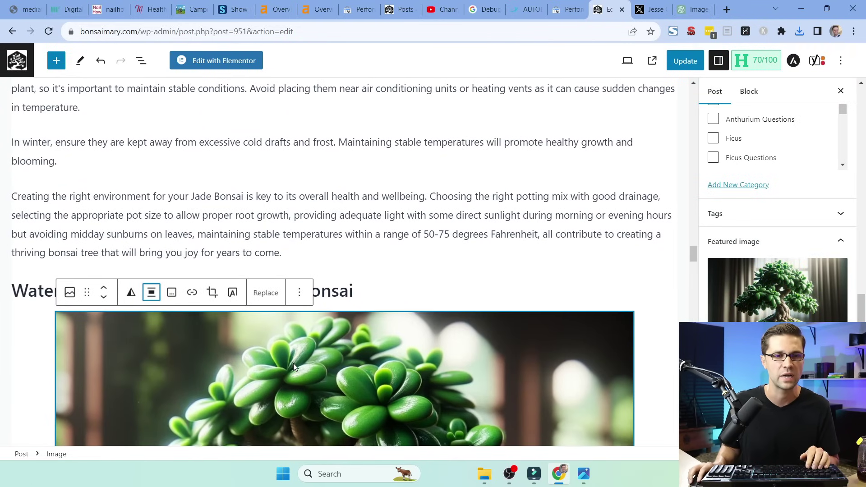
{"action": "scroll", "coordinate": [293, 366], "scroll_direction": "down", "scroll_amount": 5}
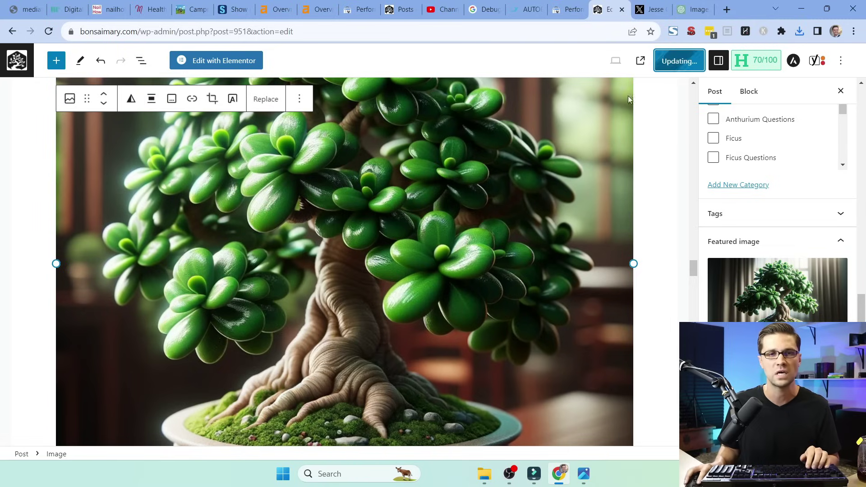
- View the updated live post with its four new images, then return to the editor
{"action": "left_click", "coordinate": [95, 424]}
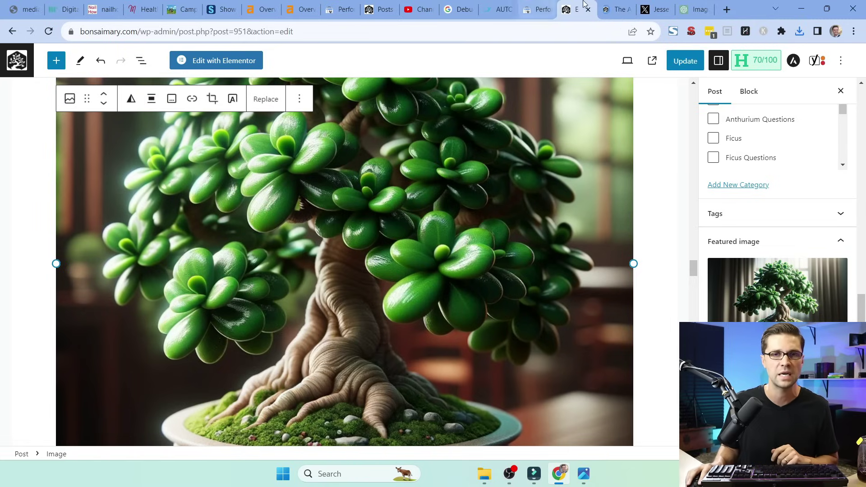
{"action": "scroll", "coordinate": [125, 287], "scroll_direction": "down", "scroll_amount": 5}
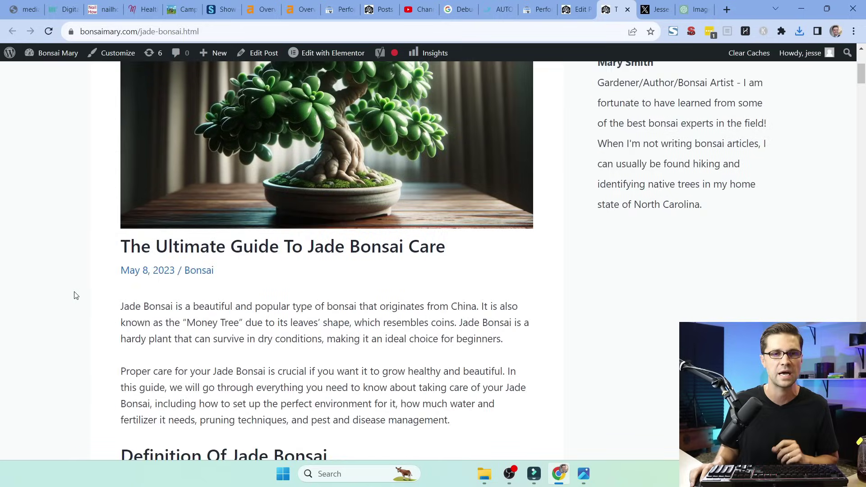
{"action": "scroll", "coordinate": [75, 294], "scroll_direction": "up", "scroll_amount": 4}
{"action": "scroll", "coordinate": [51, 321], "scroll_direction": "down", "scroll_amount": 12}
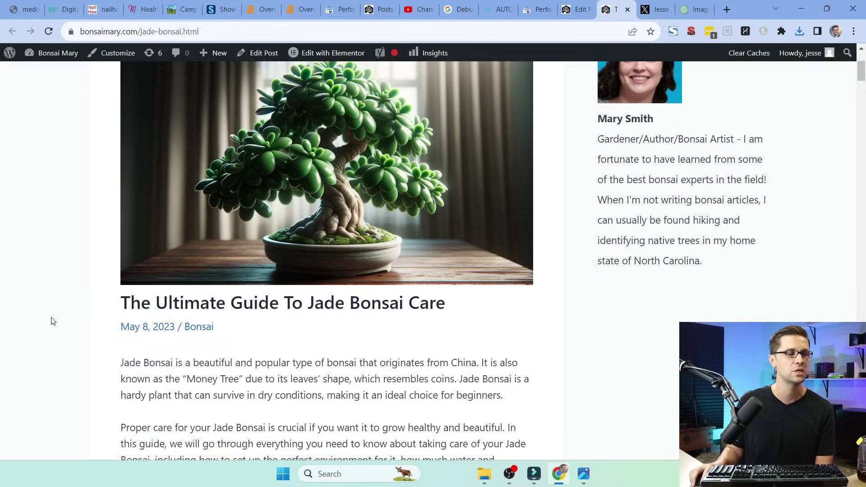
{"action": "scroll", "coordinate": [51, 321], "scroll_direction": "down", "scroll_amount": 17}
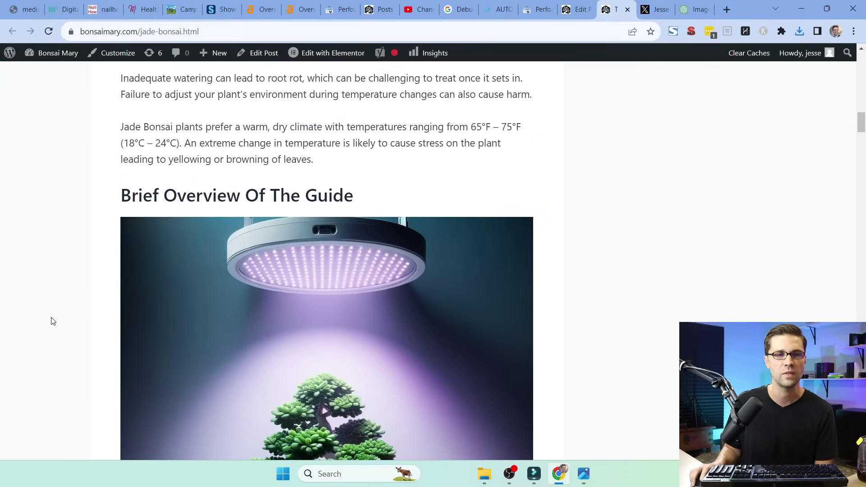
{"action": "scroll", "coordinate": [51, 321], "scroll_direction": "down", "scroll_amount": 20}
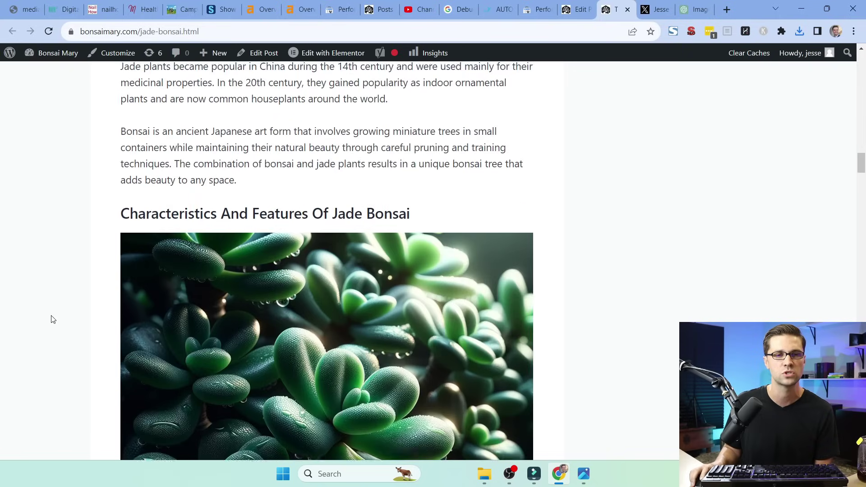
{"action": "scroll", "coordinate": [51, 318], "scroll_direction": "down", "scroll_amount": 12}
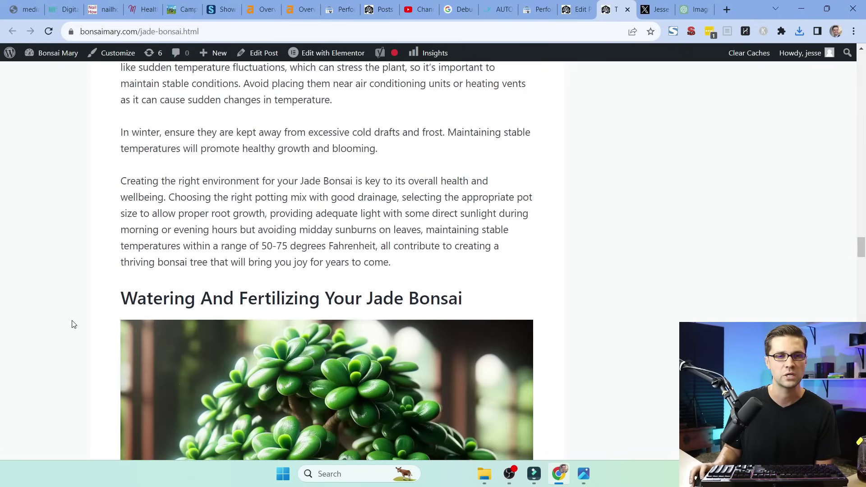
{"action": "left_click", "coordinate": [584, 5]}
{"action": "scroll", "coordinate": [28, 289], "scroll_direction": "up", "scroll_amount": 20}
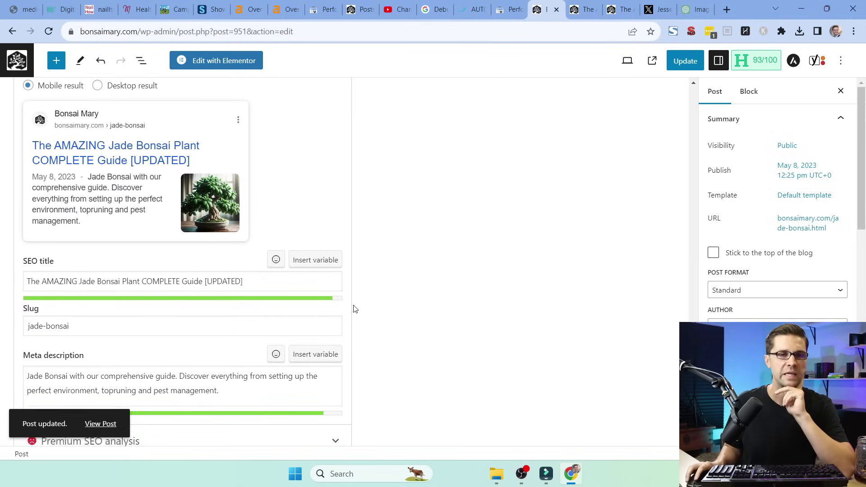
- Review the post's Yoast SEO title and meta description
{"action": "scroll", "coordinate": [286, 296], "scroll_direction": "up", "scroll_amount": 3}
{"action": "scroll", "coordinate": [277, 301], "scroll_direction": "down", "scroll_amount": 5}
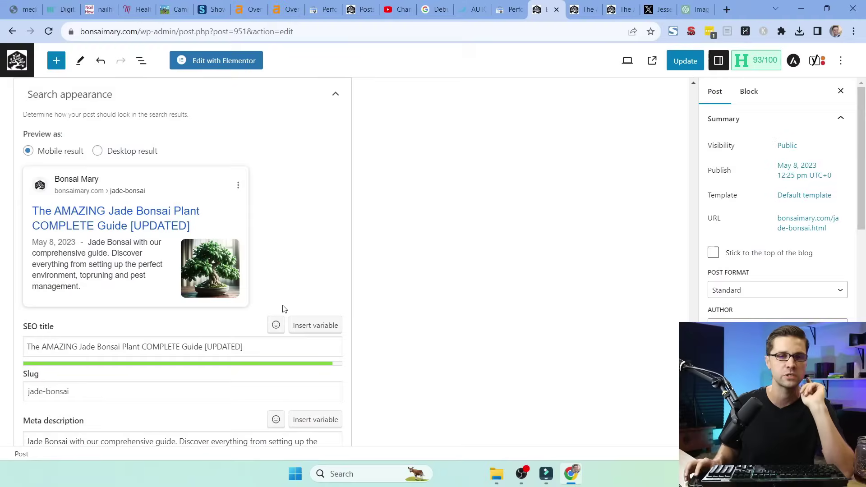
{"action": "scroll", "coordinate": [106, 162], "scroll_direction": "down", "scroll_amount": 1}
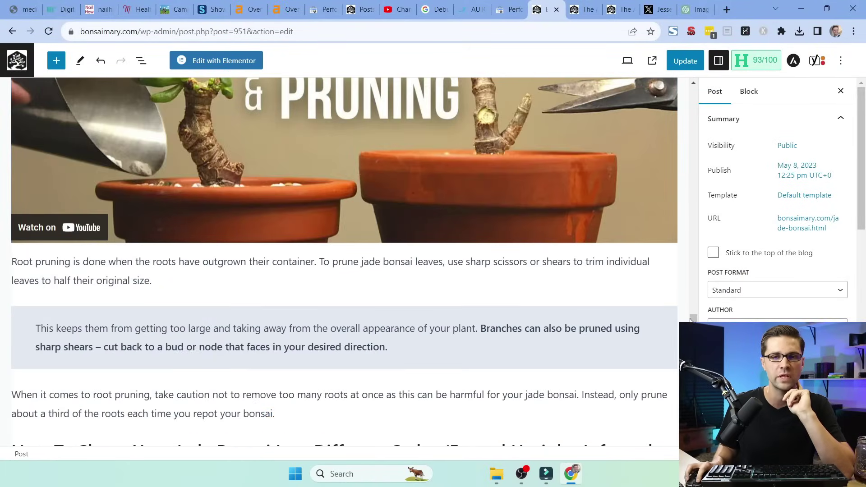
{"action": "left_click_drag", "start_coordinate": [690, 320], "coordinate": [690, 70]}
- Check the post title, update the post, and open its live page
{"action": "triple_click", "coordinate": [234, 153]}
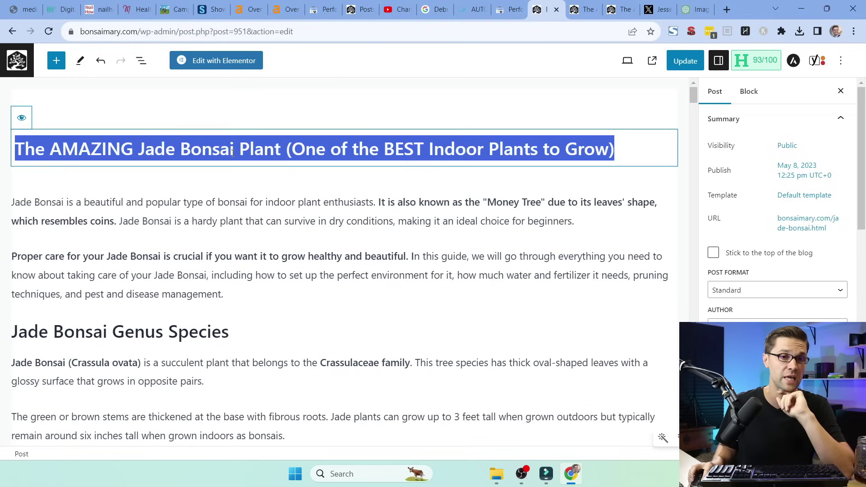
{"action": "left_click", "coordinate": [218, 203]}
{"action": "left_click", "coordinate": [249, 149]}
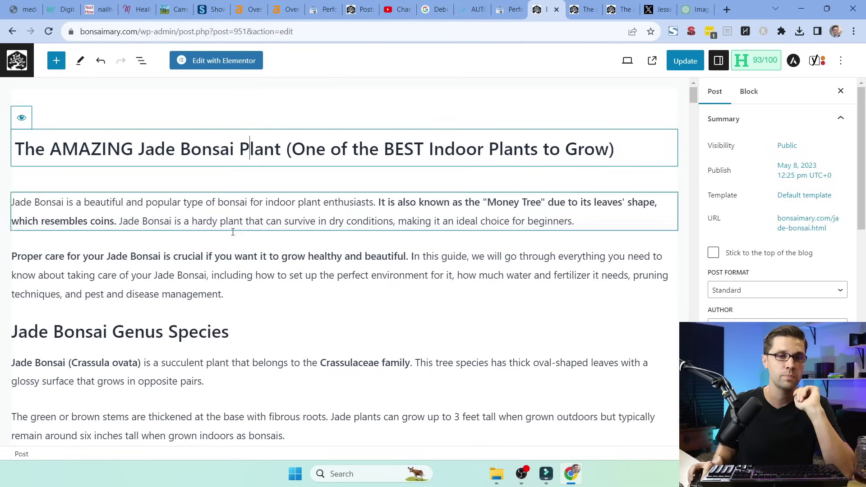
{"action": "left_click", "coordinate": [679, 62]}
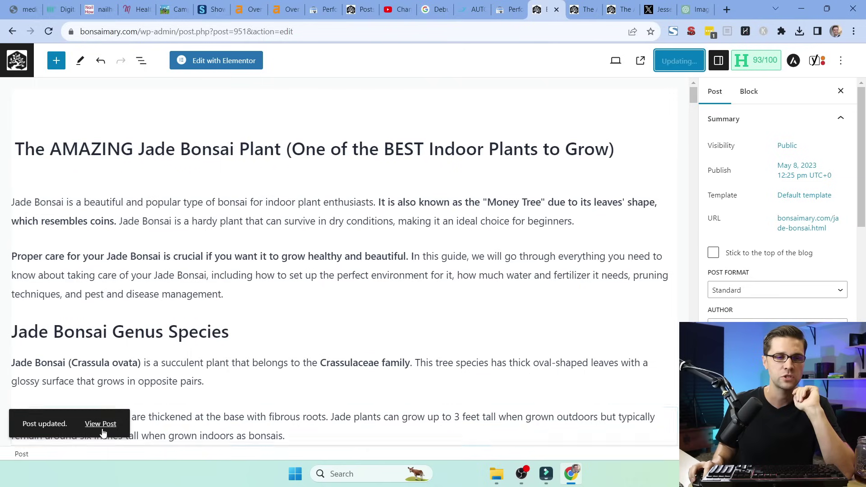
{"action": "left_click", "coordinate": [101, 423]}
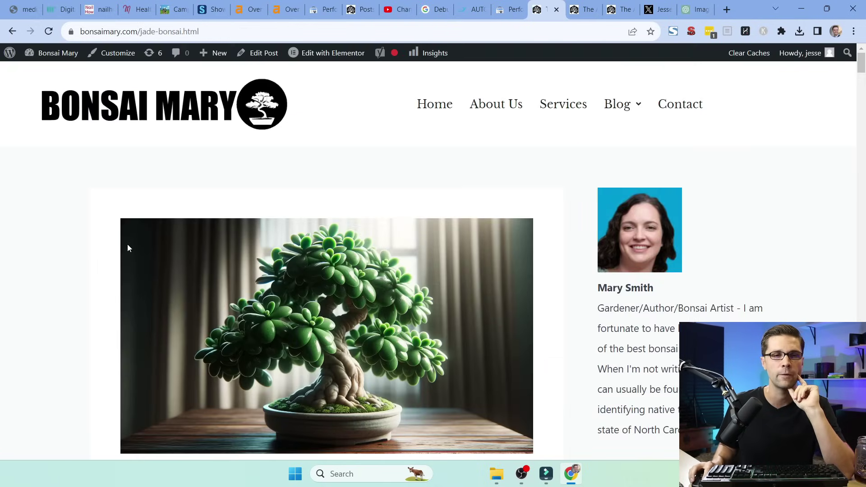
- Scroll through the live jade-bonsai article, checking new images, pruning, pests, conclusion and FAQ sections
{"action": "scroll", "coordinate": [84, 243], "scroll_direction": "down", "scroll_amount": 3}
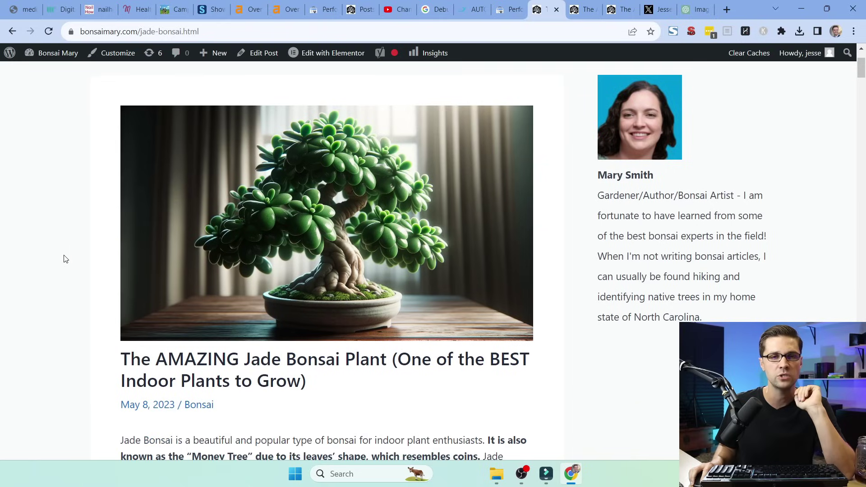
{"action": "scroll", "coordinate": [66, 258], "scroll_direction": "down", "scroll_amount": 8}
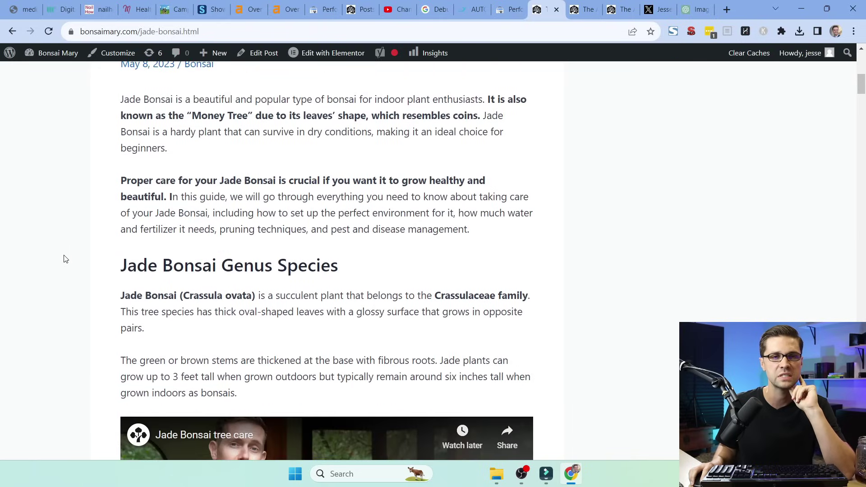
{"action": "scroll", "coordinate": [63, 257], "scroll_direction": "up", "scroll_amount": 4}
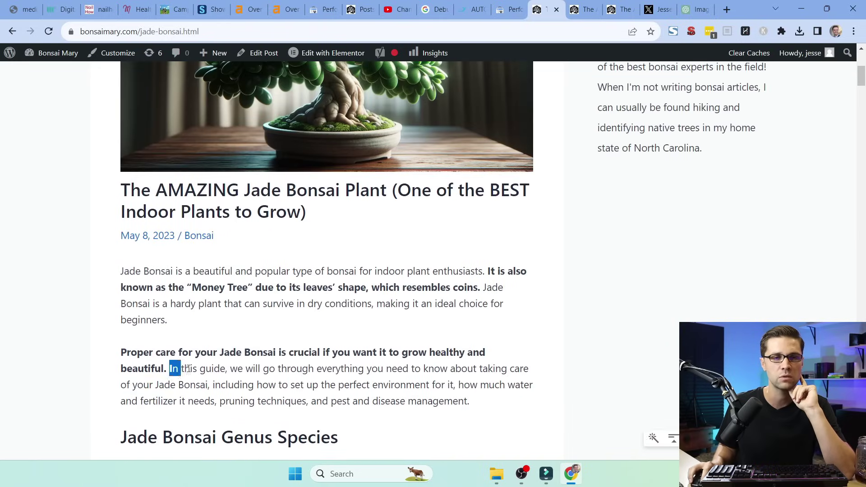
{"action": "scroll", "coordinate": [32, 312], "scroll_direction": "down", "scroll_amount": 16}
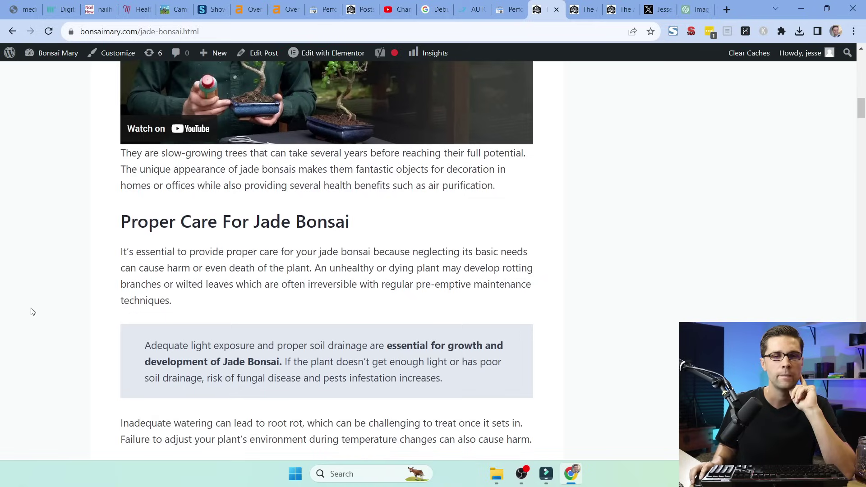
{"action": "scroll", "coordinate": [32, 312], "scroll_direction": "down", "scroll_amount": 15}
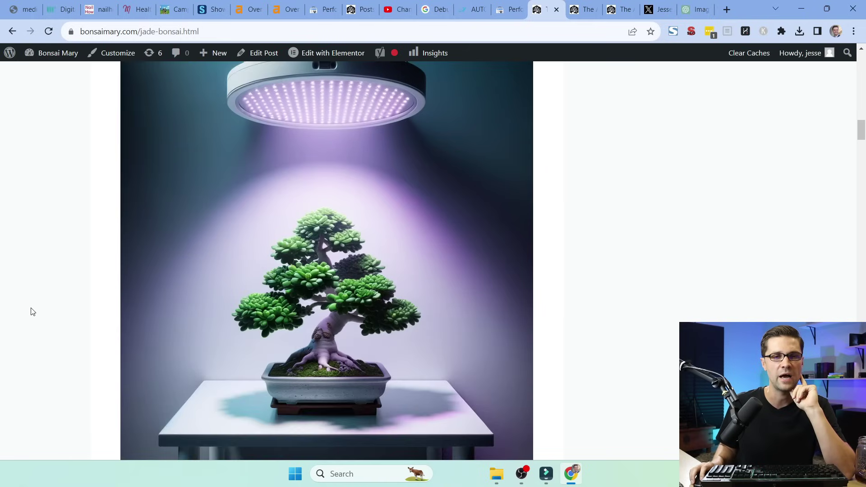
{"action": "scroll", "coordinate": [32, 312], "scroll_direction": "down", "scroll_amount": 8}
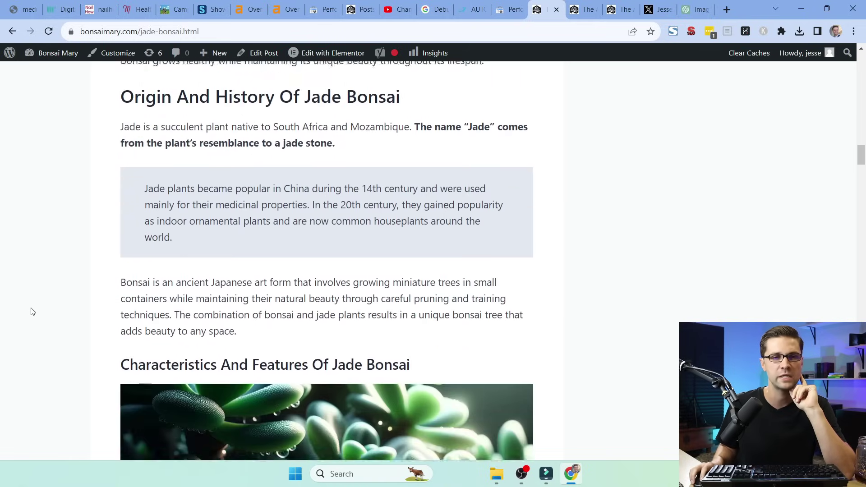
{"action": "scroll", "coordinate": [32, 312], "scroll_direction": "down", "scroll_amount": 20}
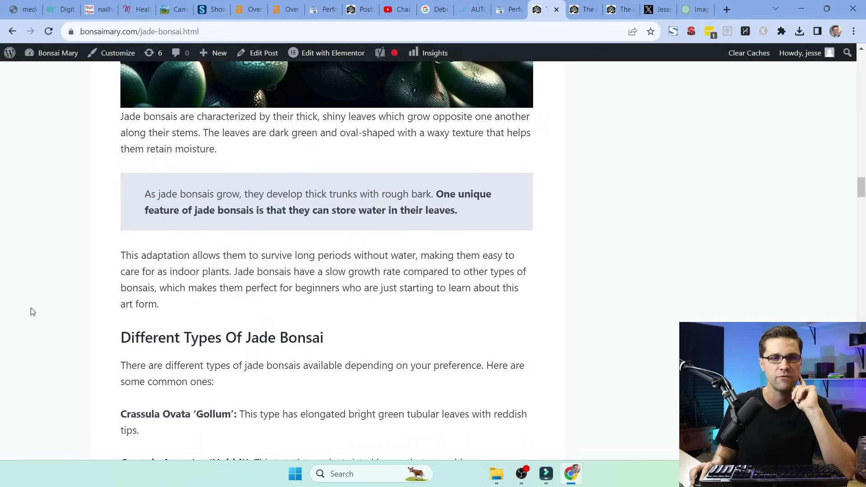
{"action": "scroll", "coordinate": [33, 312], "scroll_direction": "down", "scroll_amount": 11}
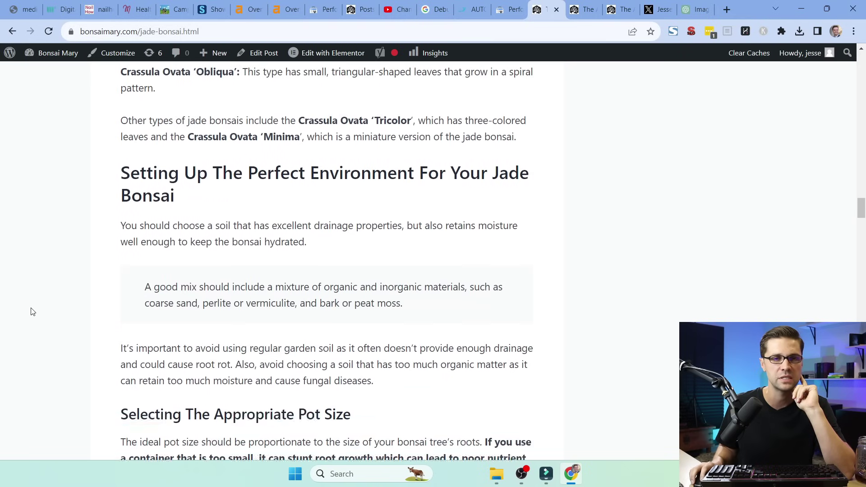
{"action": "scroll", "coordinate": [32, 310], "scroll_direction": "down", "scroll_amount": 3}
{"action": "scroll", "coordinate": [179, 255], "scroll_direction": "up", "scroll_amount": 4}
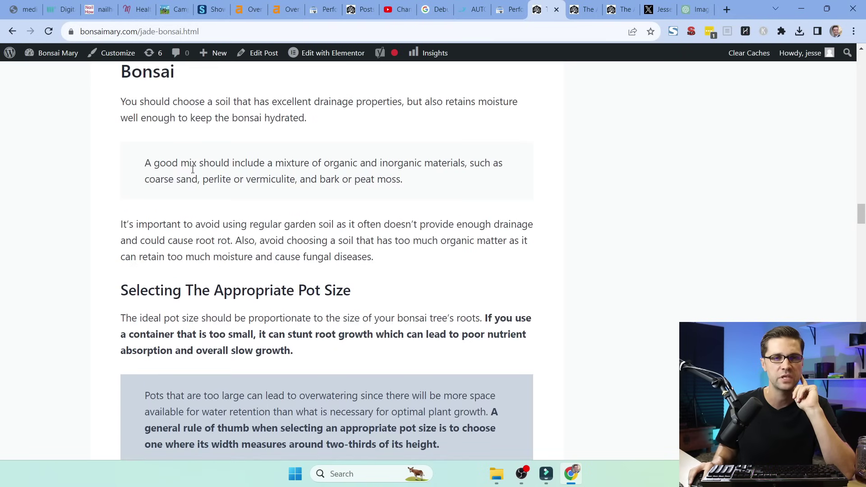
{"action": "scroll", "coordinate": [81, 297], "scroll_direction": "down", "scroll_amount": 17}
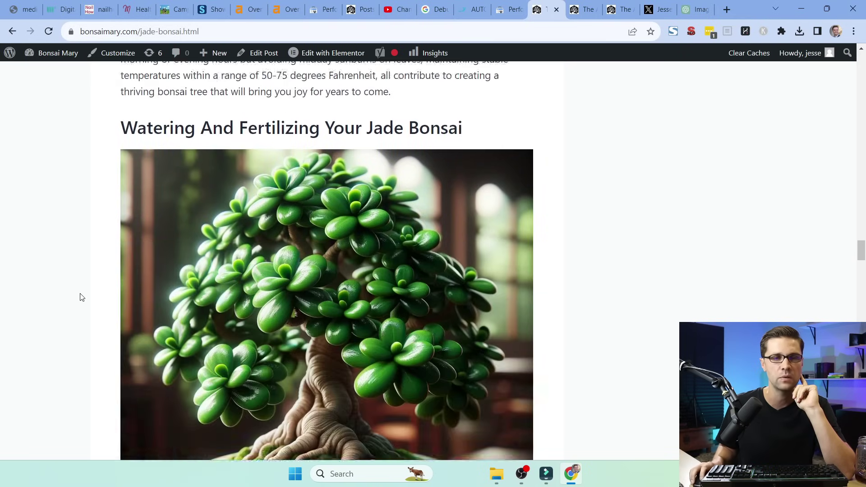
{"action": "scroll", "coordinate": [81, 296], "scroll_direction": "down", "scroll_amount": 4}
{"action": "scroll", "coordinate": [41, 310], "scroll_direction": "up", "scroll_amount": 3}
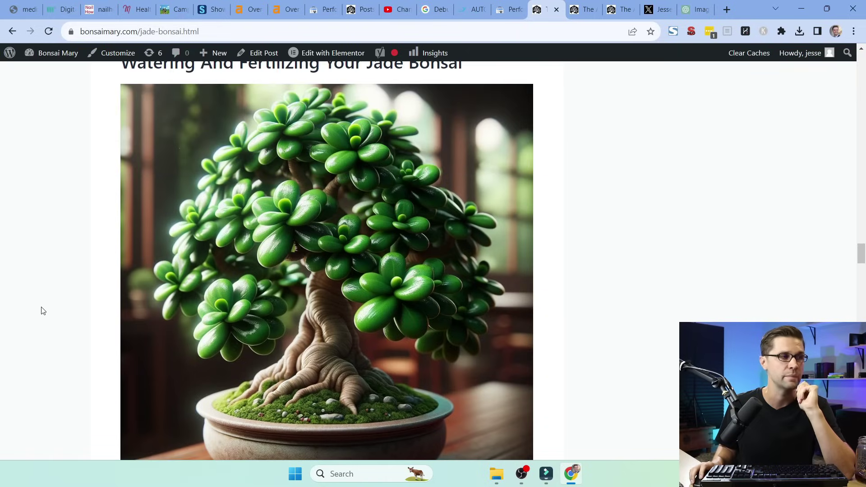
{"action": "scroll", "coordinate": [60, 317], "scroll_direction": "down", "scroll_amount": 10}
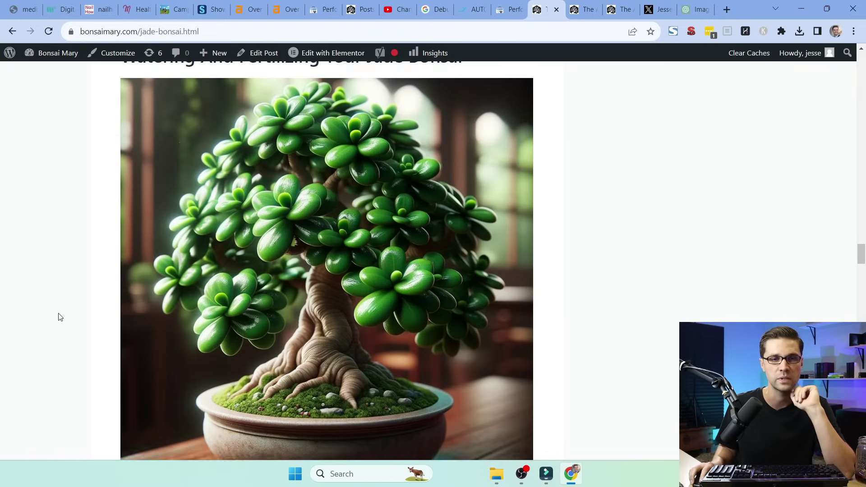
{"action": "scroll", "coordinate": [60, 313], "scroll_direction": "down", "scroll_amount": 13}
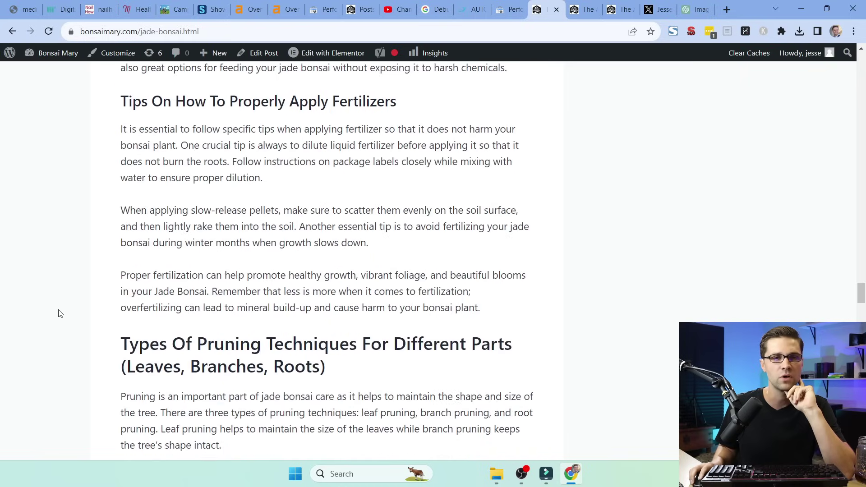
{"action": "scroll", "coordinate": [60, 312], "scroll_direction": "down", "scroll_amount": 14}
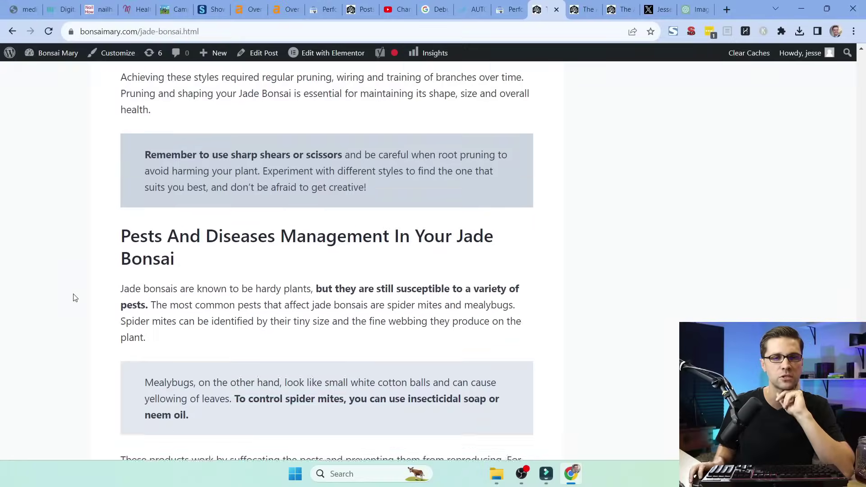
{"action": "scroll", "coordinate": [57, 290], "scroll_direction": "down", "scroll_amount": 15}
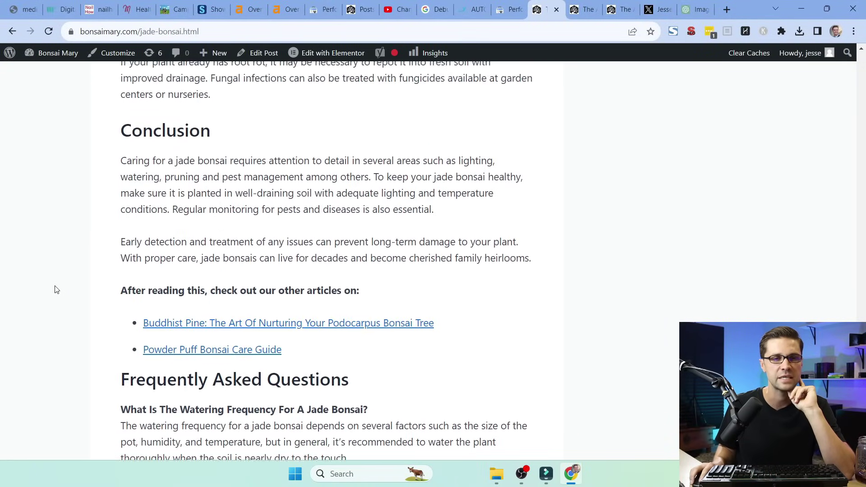
{"action": "scroll", "coordinate": [56, 290], "scroll_direction": "up", "scroll_amount": 12}
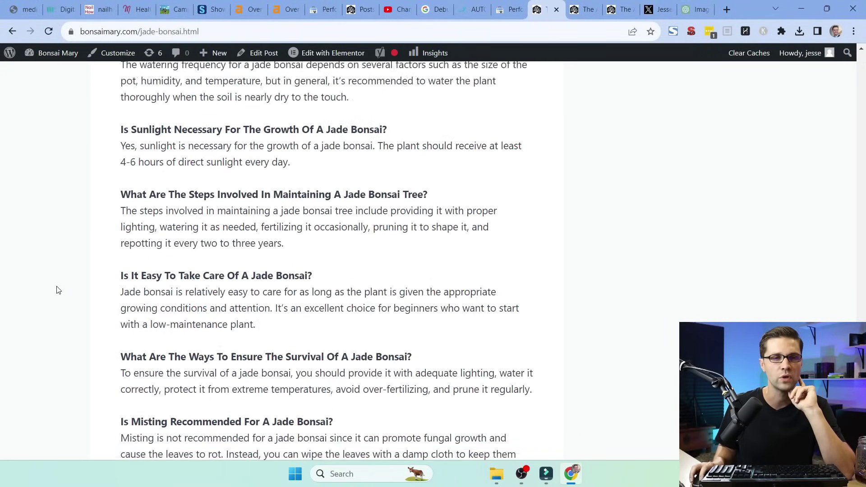